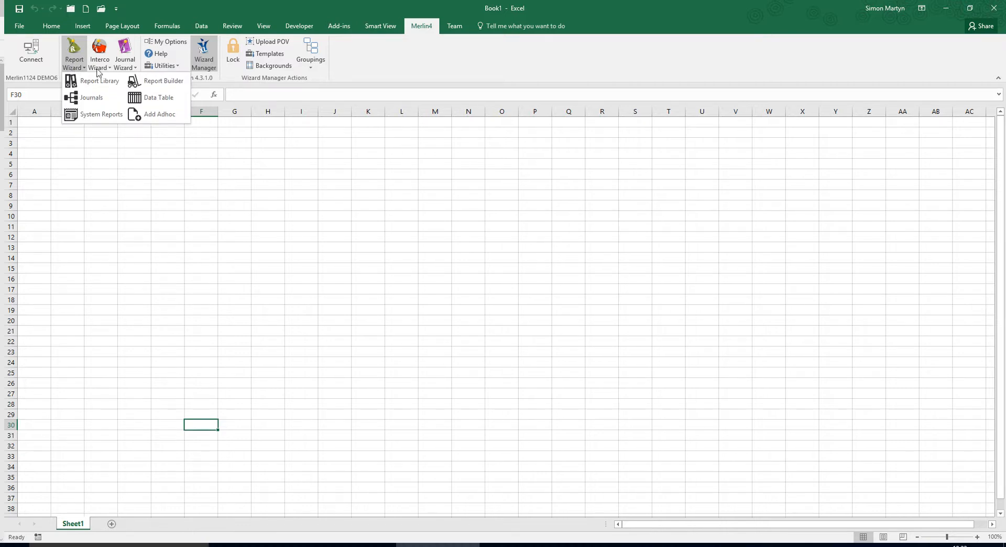
# Start a Report Builder report and set its rows to Account from the Income Statement template.
pyautogui.click(172, 82)
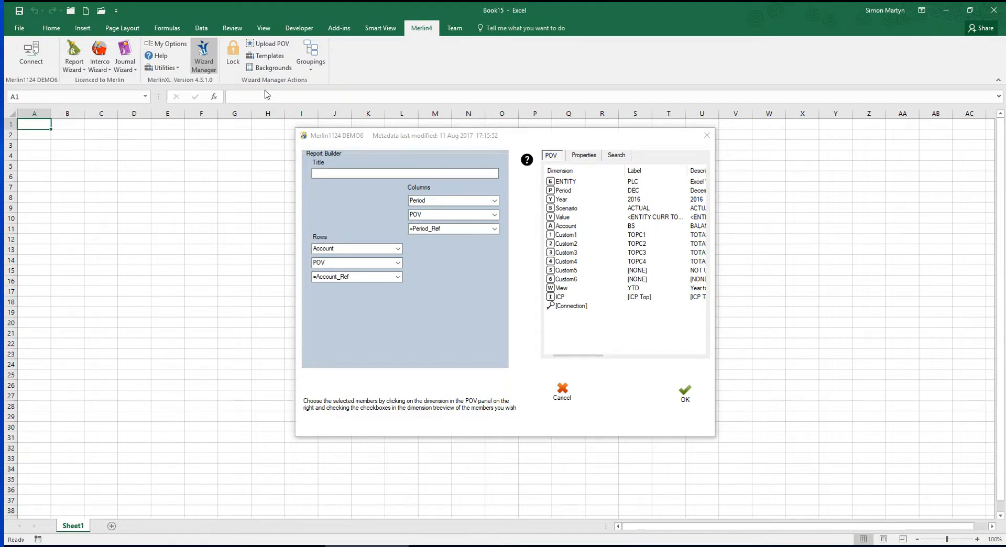
pyautogui.click(398, 249)
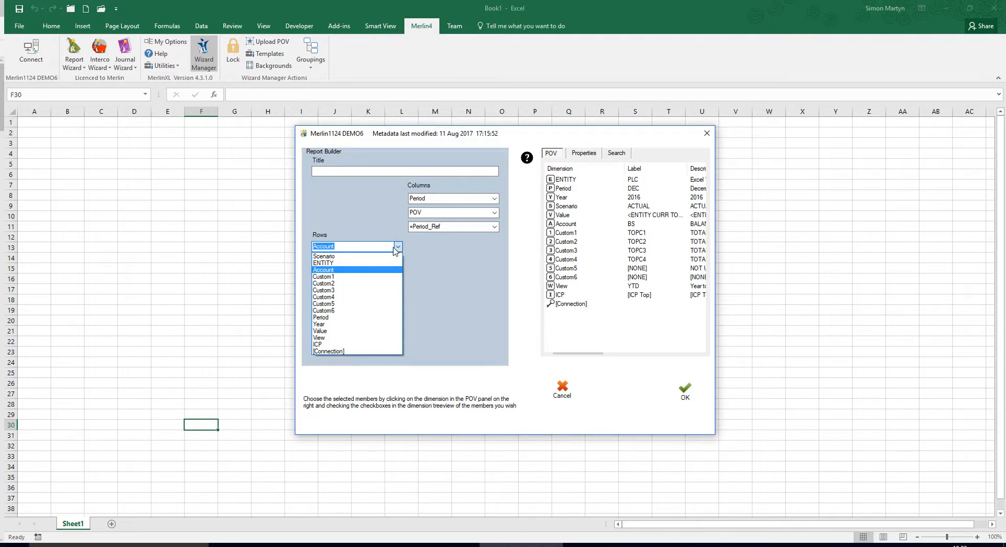
pyautogui.click(368, 270)
pyautogui.click(399, 261)
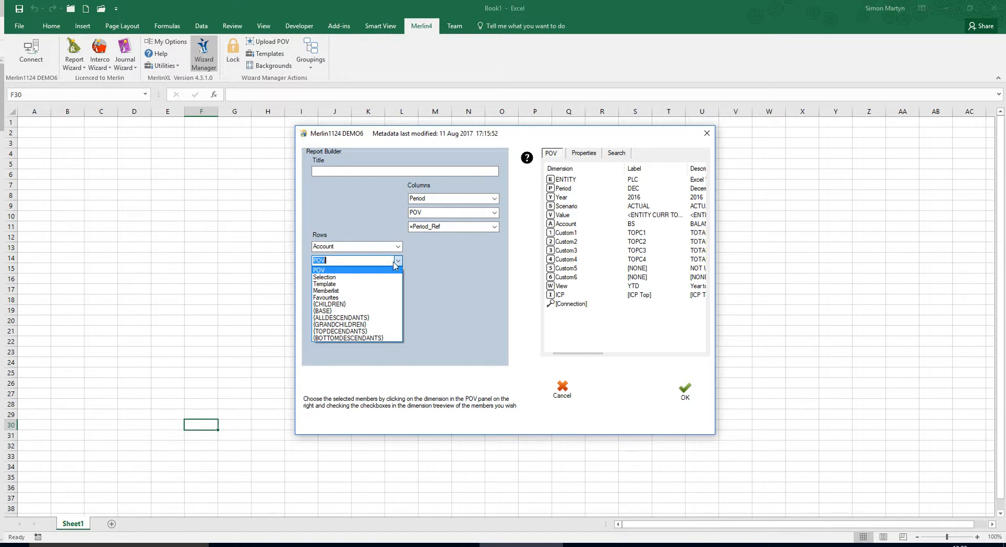
pyautogui.click(369, 284)
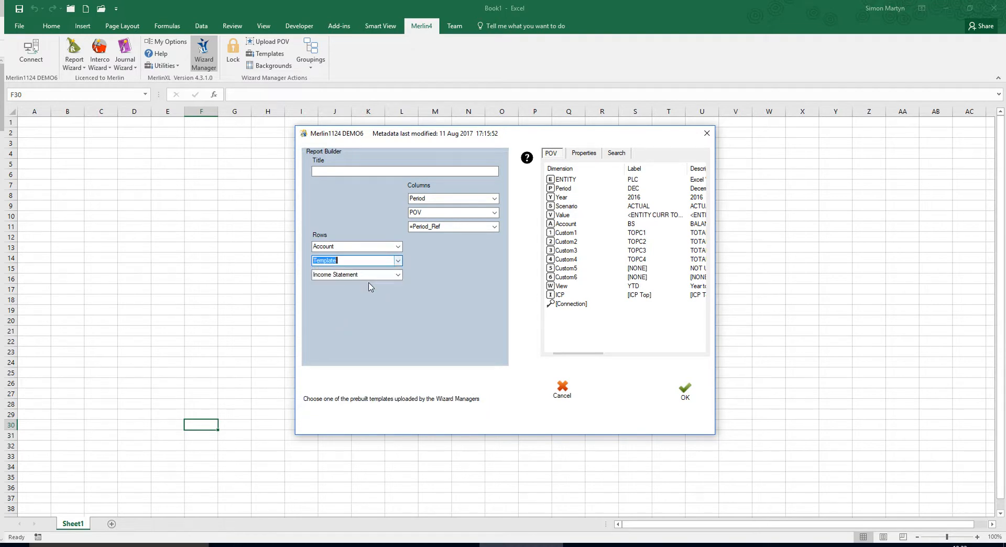
pyautogui.click(399, 277)
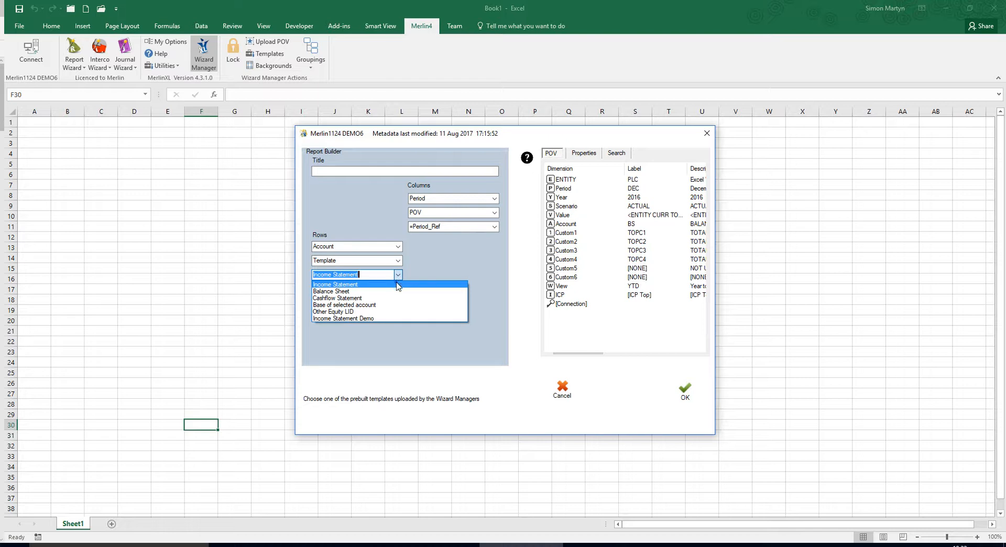
pyautogui.click(396, 284)
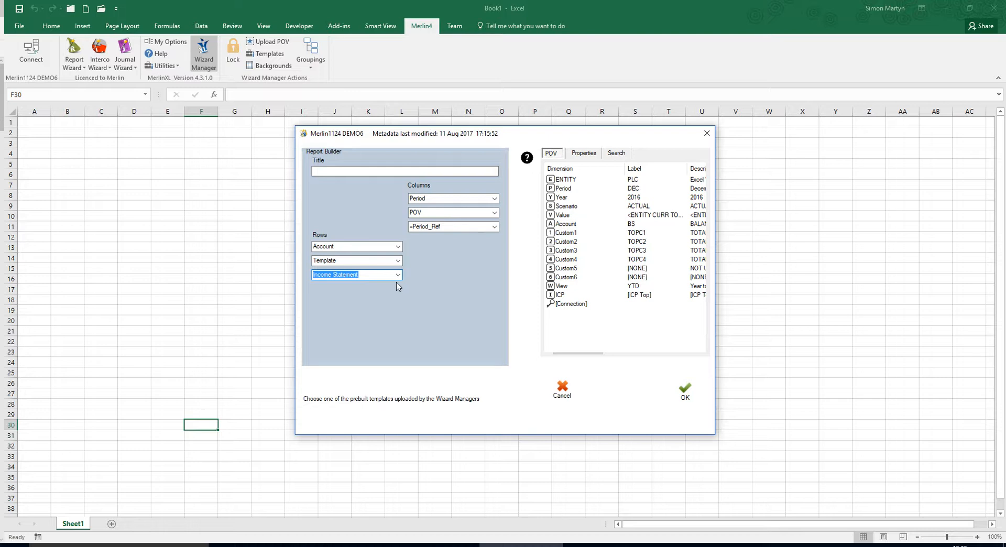
# Set the report columns to the ENTITY dimension using the Selection method.
pyautogui.click(495, 199)
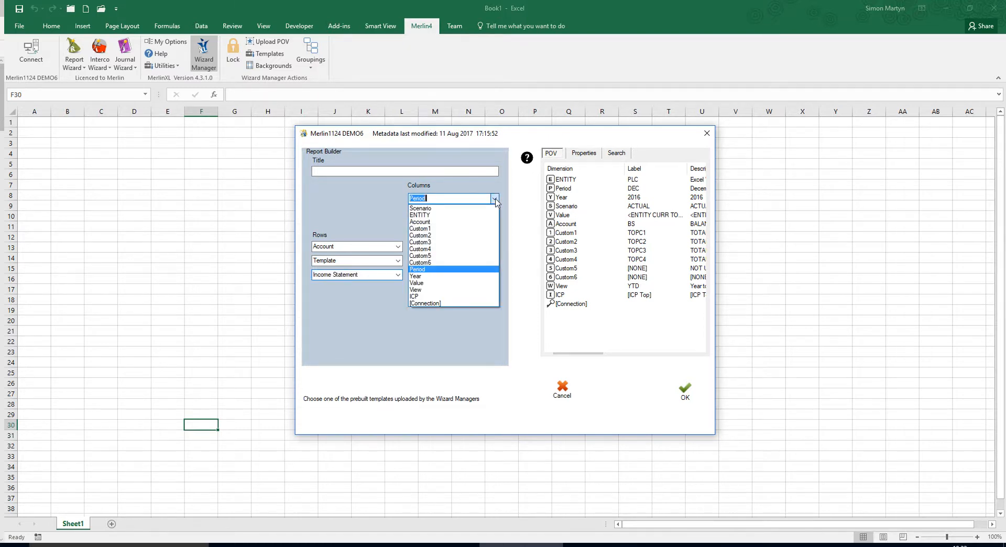
pyautogui.click(466, 215)
pyautogui.click(494, 213)
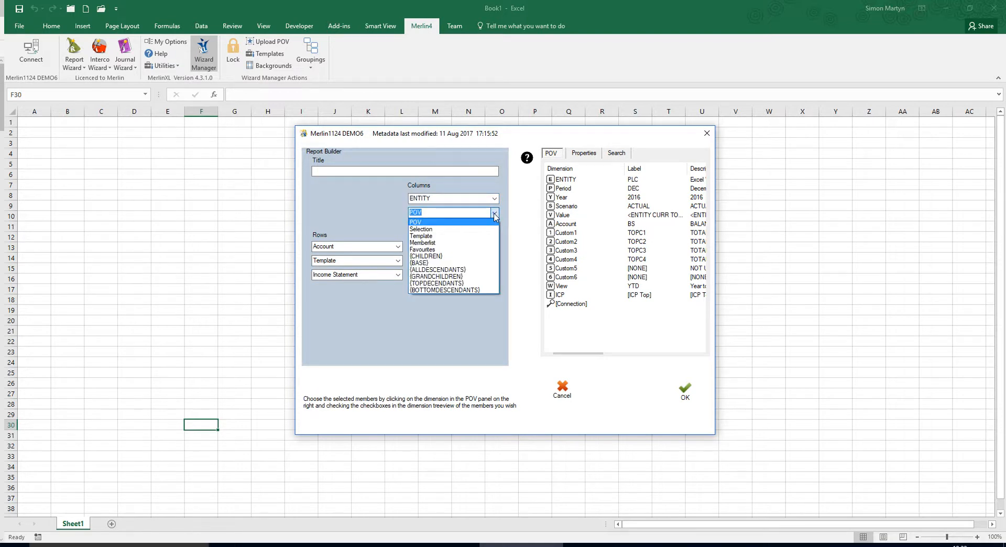
pyautogui.click(480, 229)
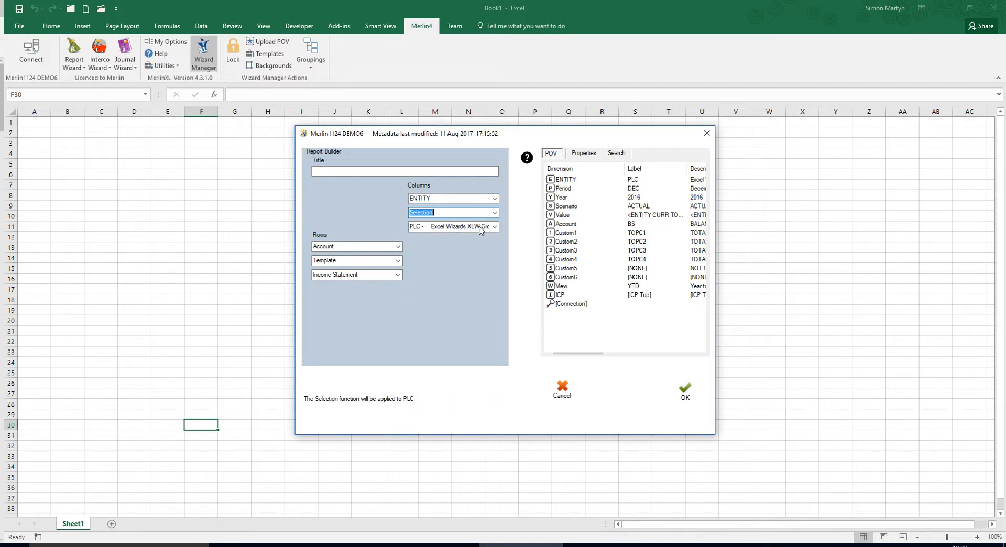
# Select the entities UKITOT, FRATOT, CENTOT, NORTOT, EURTOT, NAMTOT and PLC for the columns.
pyautogui.click(561, 181)
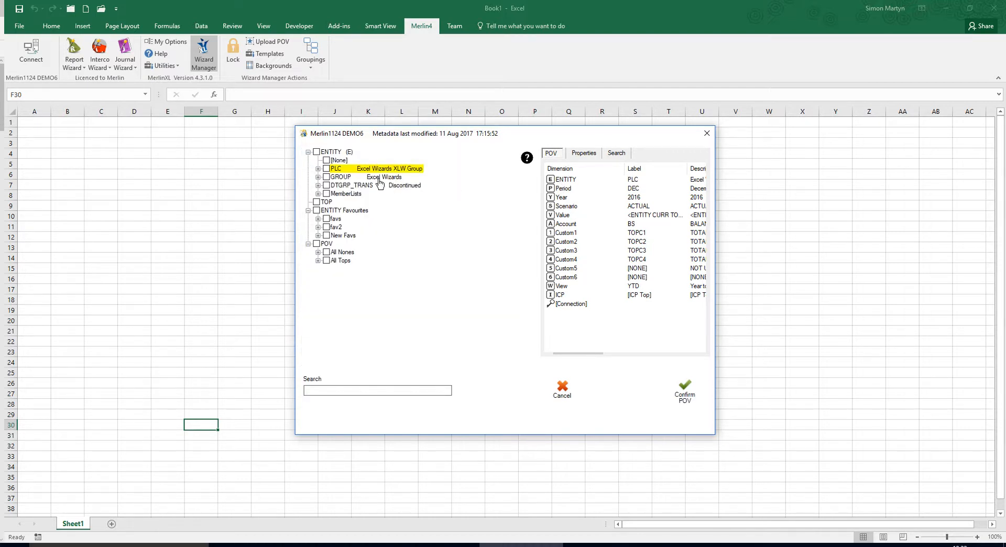
pyautogui.click(318, 168)
pyautogui.click(328, 176)
pyautogui.click(346, 185)
pyautogui.click(346, 194)
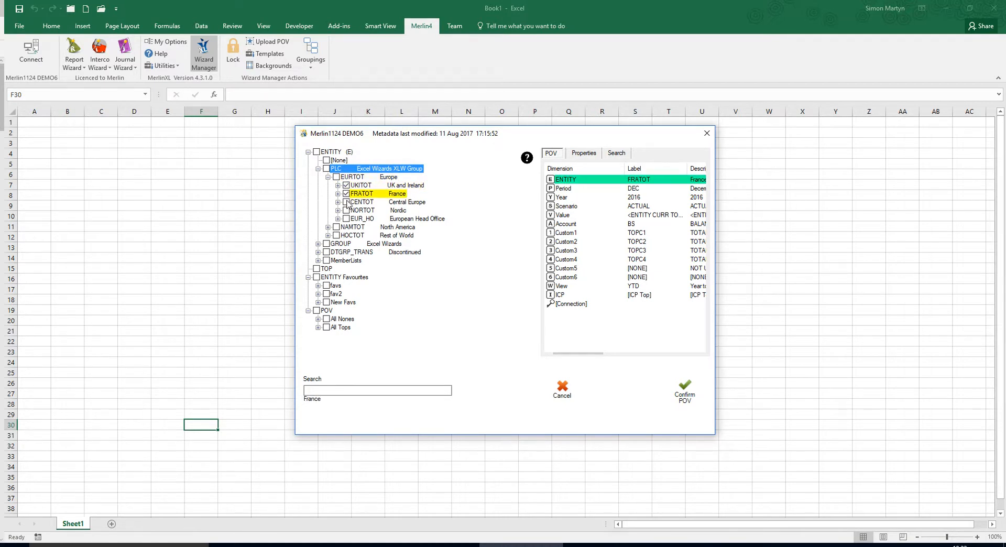
pyautogui.click(346, 202)
pyautogui.click(346, 210)
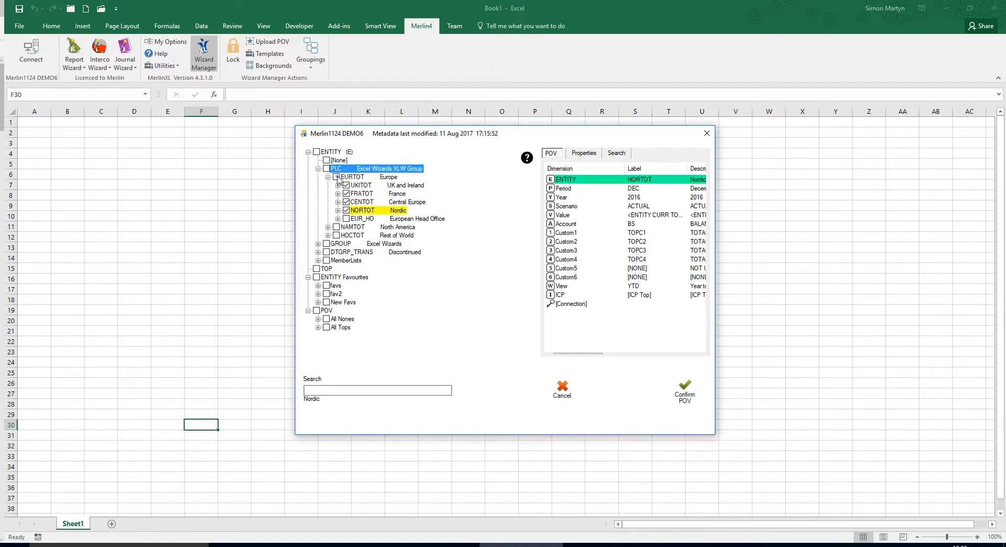
pyautogui.click(336, 176)
pyautogui.click(337, 227)
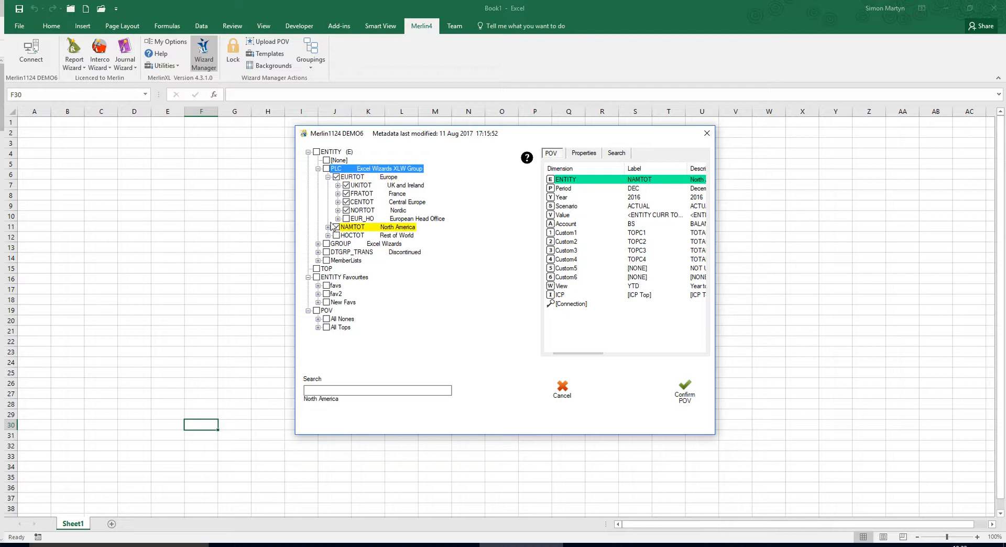
pyautogui.click(327, 168)
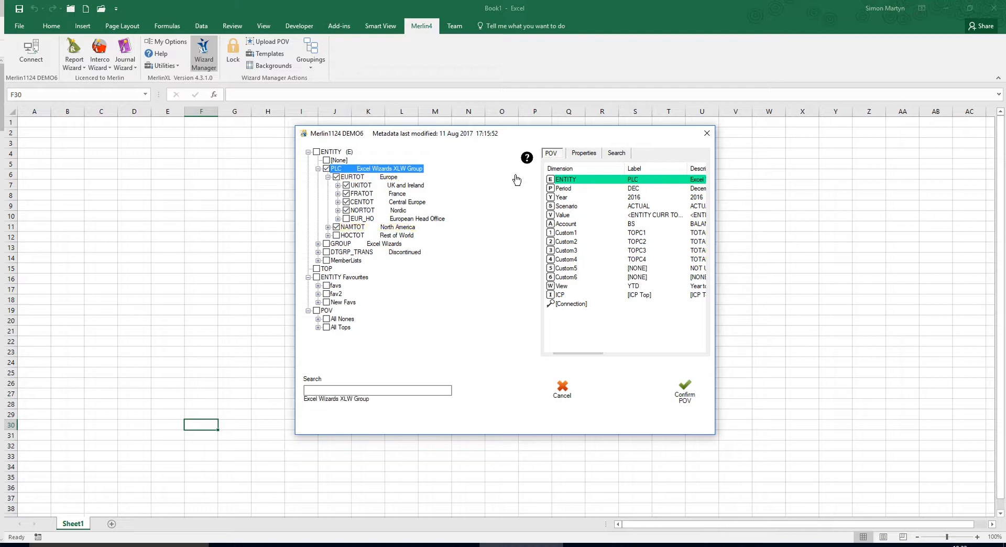
# Set the point of view to period JUL and year 2017, and confirm it.
pyautogui.click(564, 189)
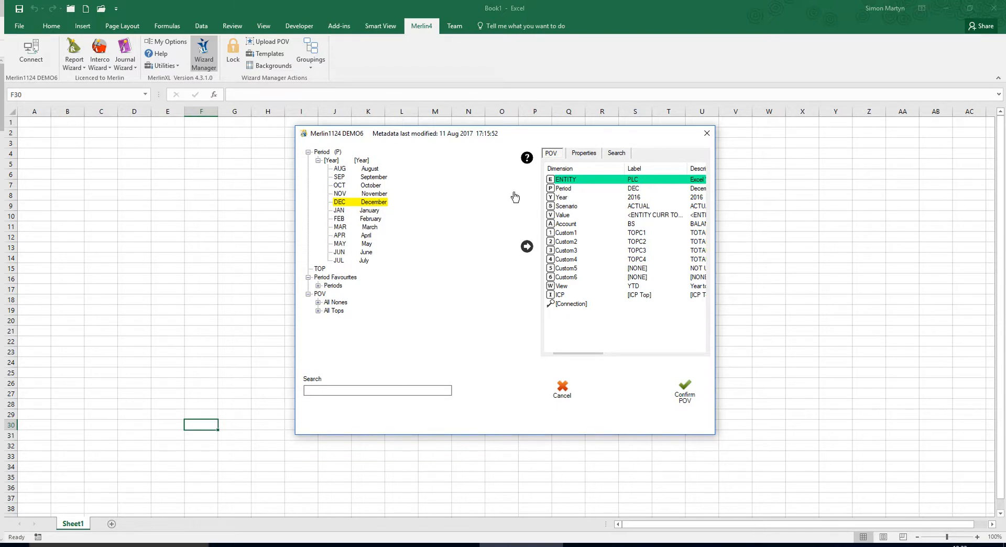
pyautogui.click(358, 260)
pyautogui.click(562, 197)
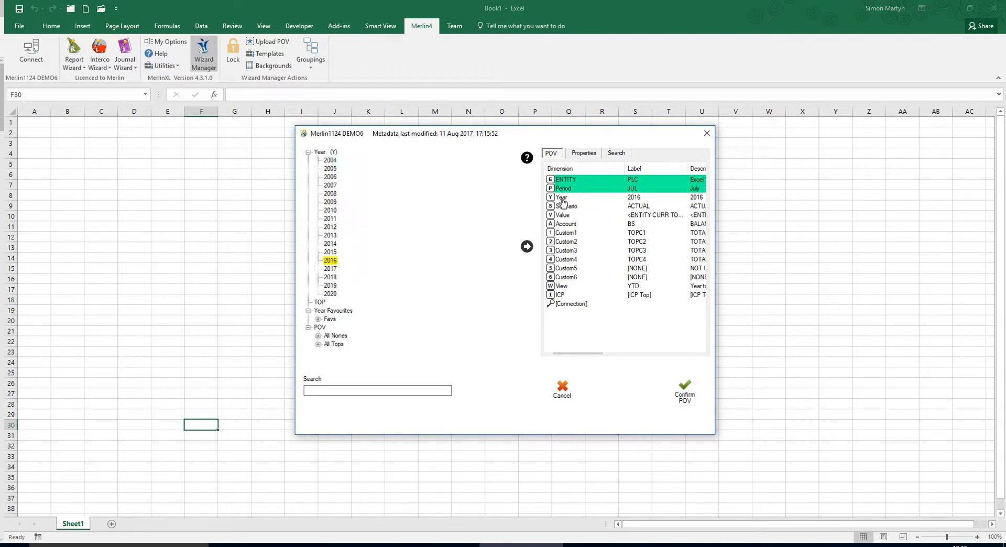
pyautogui.click(330, 268)
pyautogui.click(676, 390)
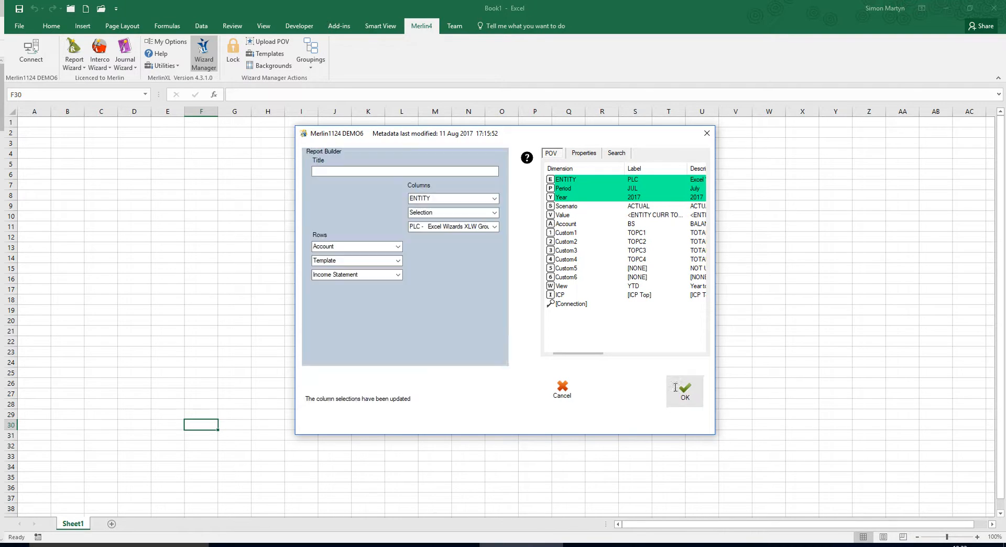
# Title the report "Income Statement by Entity" and generate it.
pyautogui.click(343, 172)
pyautogui.write('Income Statement')
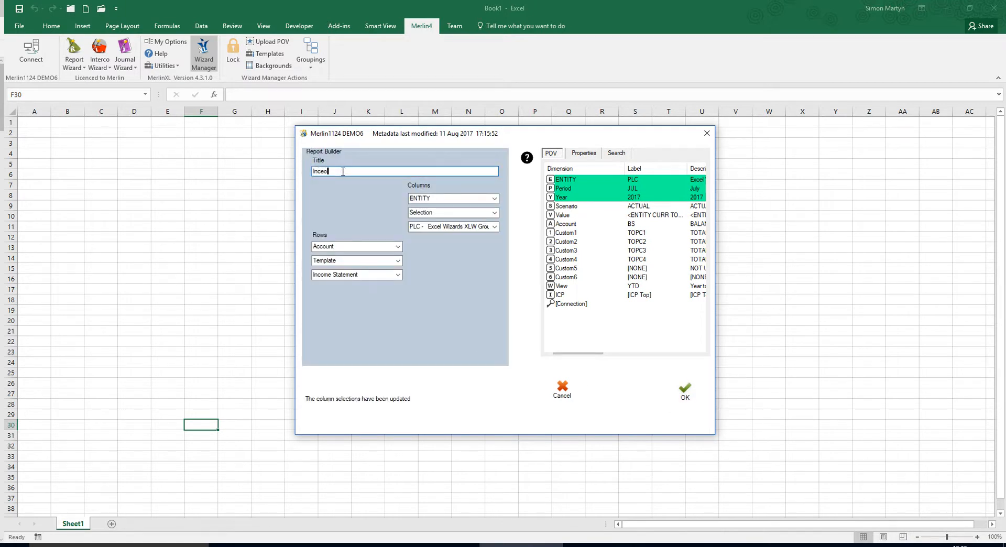
pyautogui.write(' by Entity')
pyautogui.click(687, 390)
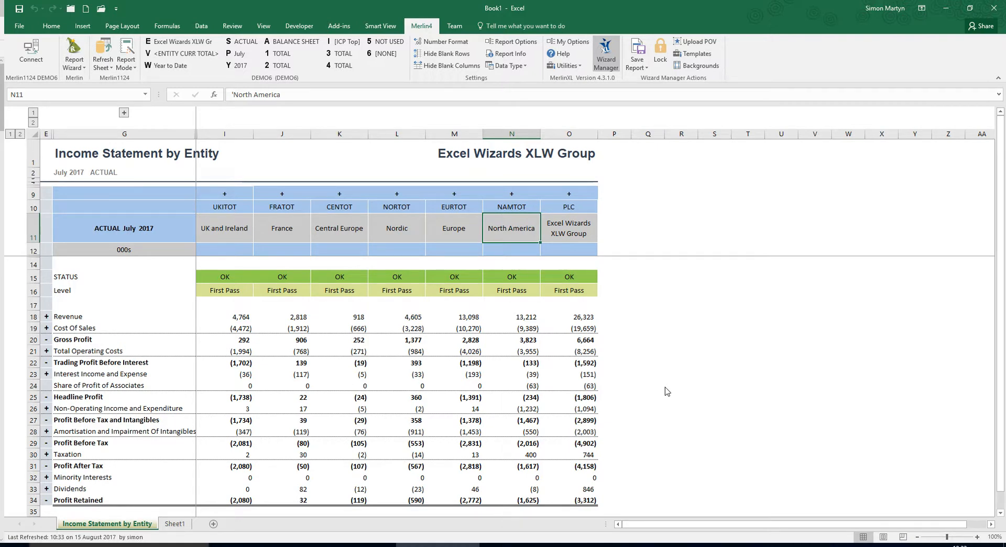
# Expand the France column into its child entities and collapse it again.
pyautogui.doubleClick(275, 223)
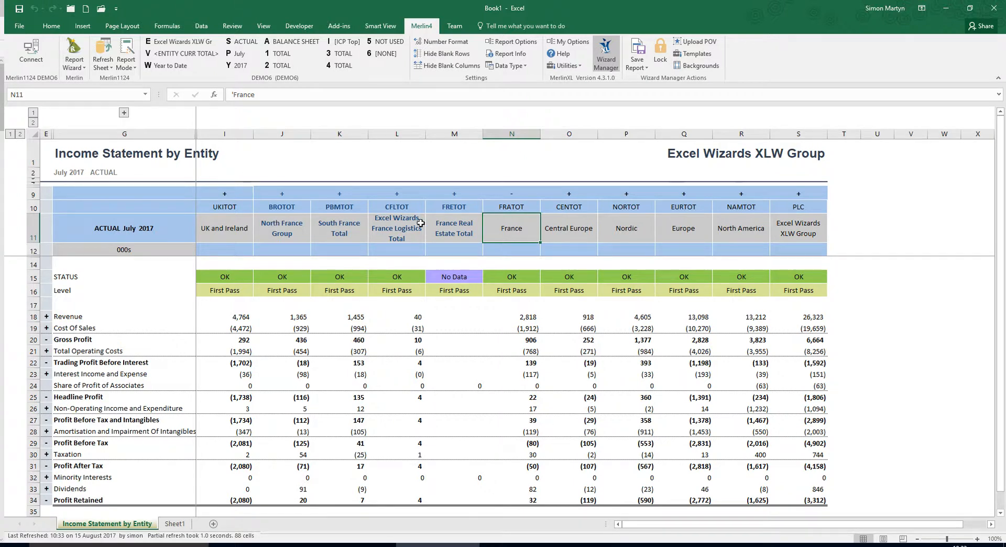
pyautogui.doubleClick(503, 227)
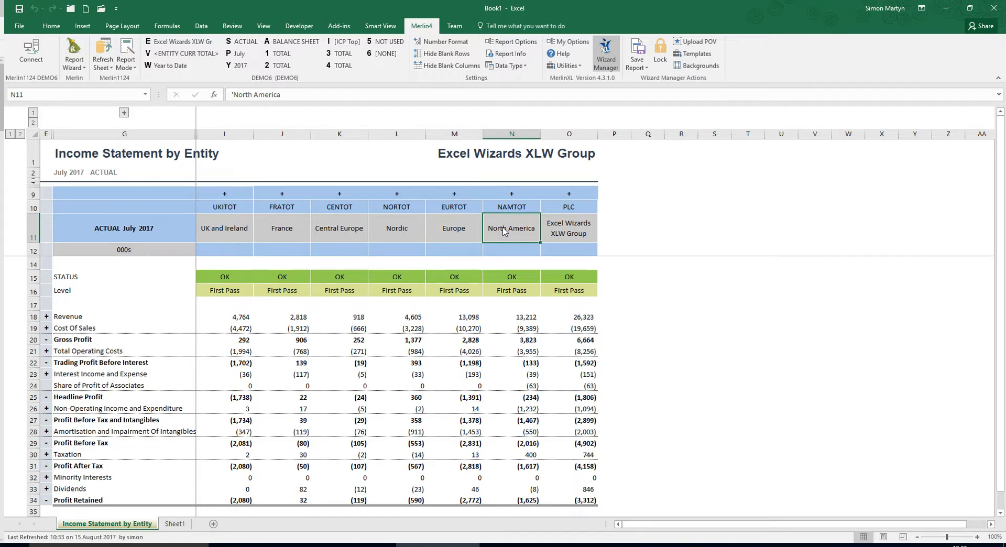
# Switch the report to design mode and delete rows 19, 21, 23, 24, 26, 28, 30 and 32 to 34.
pyautogui.click(126, 53)
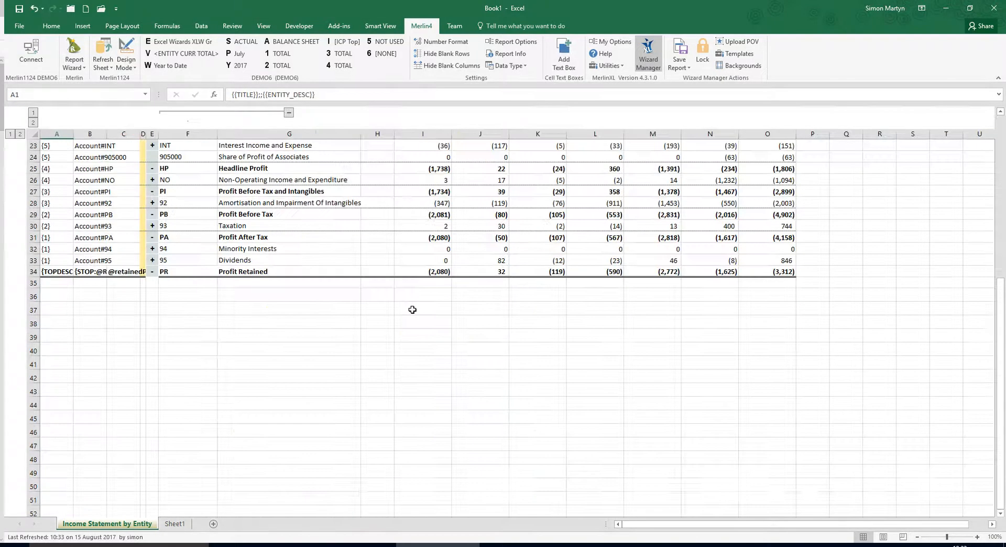
pyautogui.scroll(3, 412, 310)
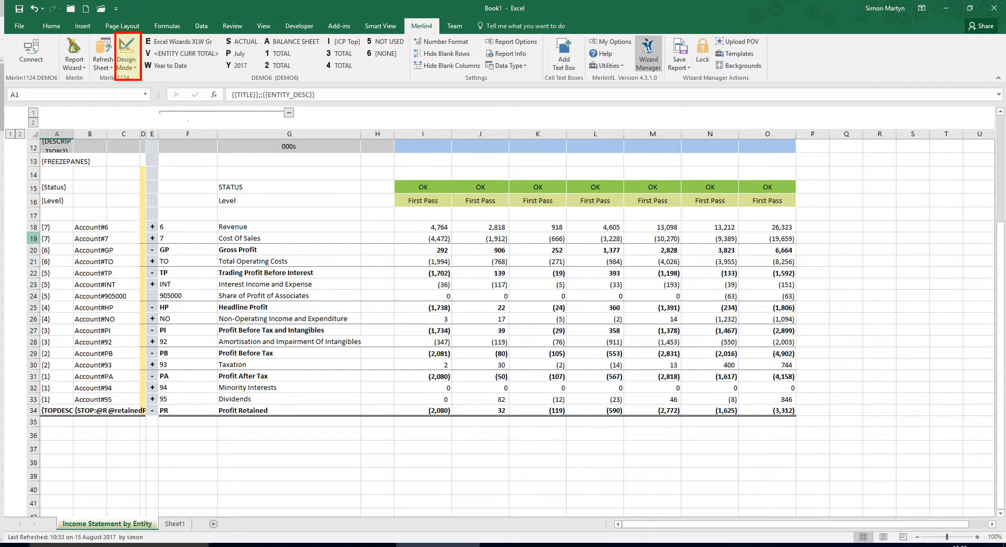
pyautogui.click(33, 239)
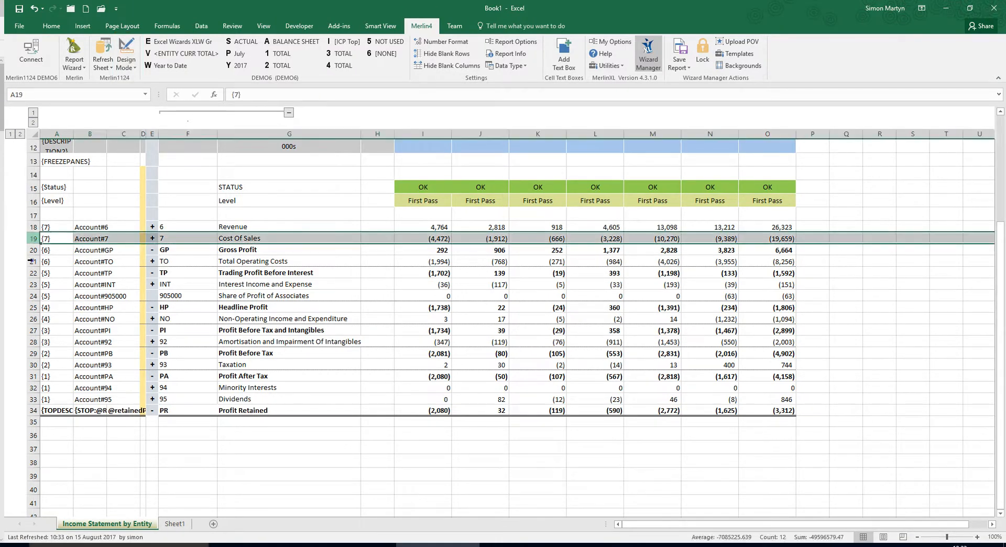
pyautogui.keyDown('ctrl'); pyautogui.click(33, 261); pyautogui.keyUp('ctrl')
pyautogui.keyDown('ctrl'); pyautogui.moveTo(30, 284); pyautogui.dragTo(30, 295); pyautogui.keyUp('ctrl')
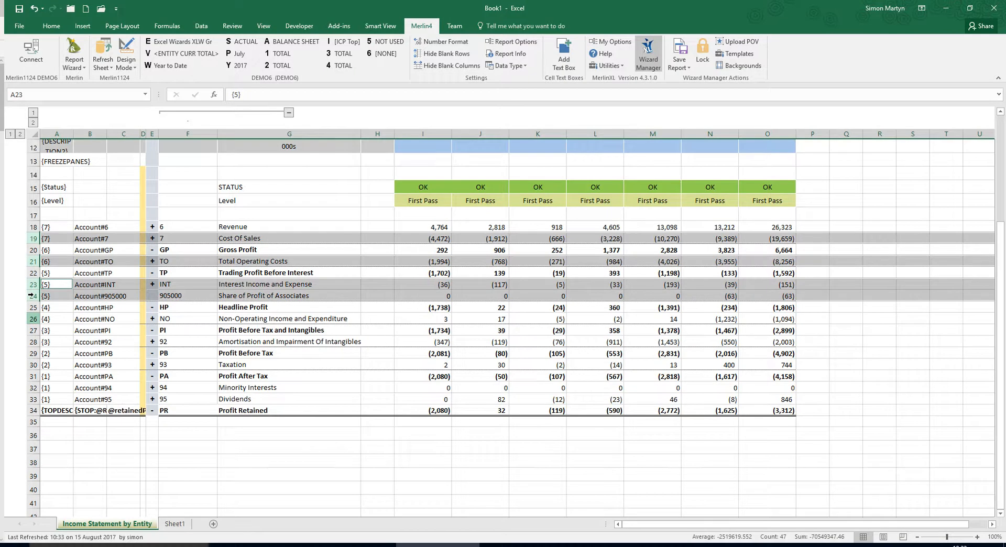
pyautogui.keyDown('ctrl'); pyautogui.click(33, 319); pyautogui.keyUp('ctrl')
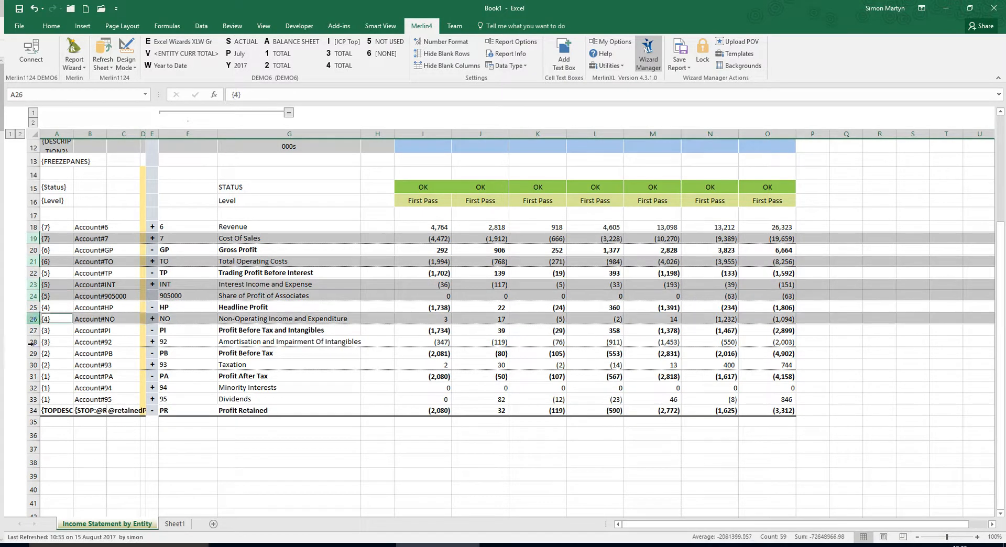
pyautogui.keyDown('ctrl'); pyautogui.click(33, 342); pyautogui.keyUp('ctrl')
pyautogui.keyDown('ctrl'); pyautogui.click(33, 365); pyautogui.keyUp('ctrl')
pyautogui.keyDown('ctrl'); pyautogui.moveTo(33, 388); pyautogui.dragTo(37, 411); pyautogui.keyUp('ctrl')
pyautogui.rightClick(38, 411)
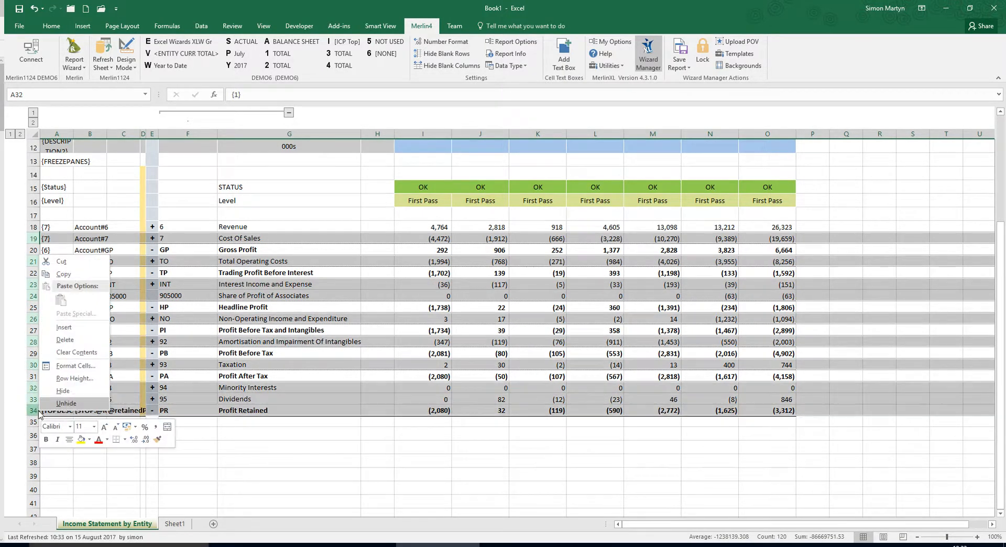
pyautogui.click(79, 340)
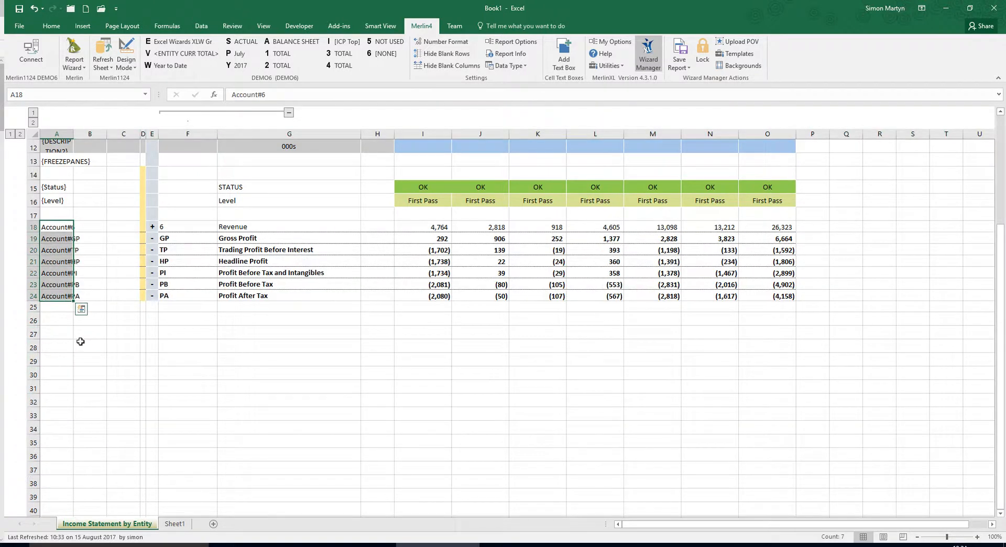
# Copy the account headers in A18:A24 to the block starting at A28.
pyautogui.hotkey('ctrl', 'c')
pyautogui.click(58, 346)
pyautogui.hotkey('ctrl', 'v')
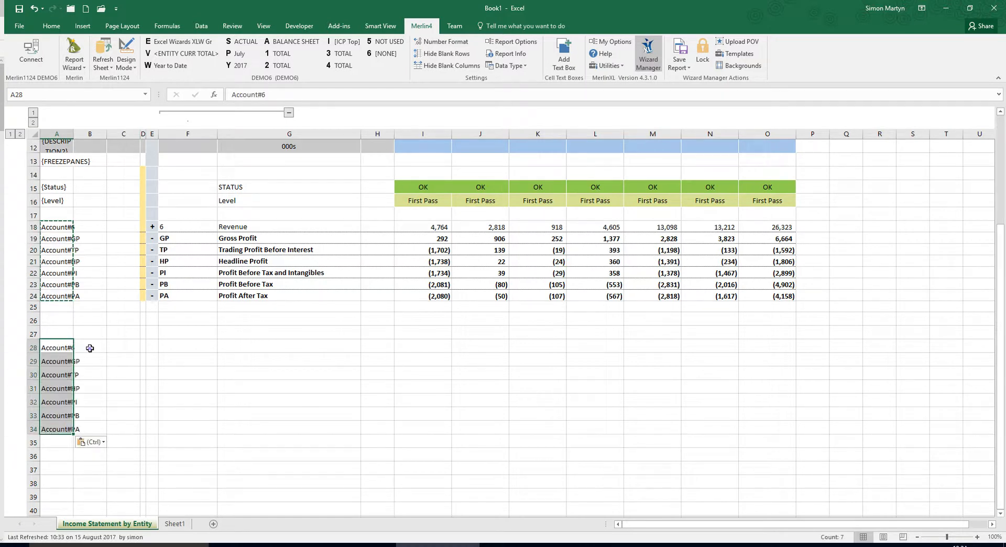
# Add a Custom4 UK_EXCLBURDENS header to B28, fill it down to B34 and refresh the sheet.
pyautogui.click(90, 348)
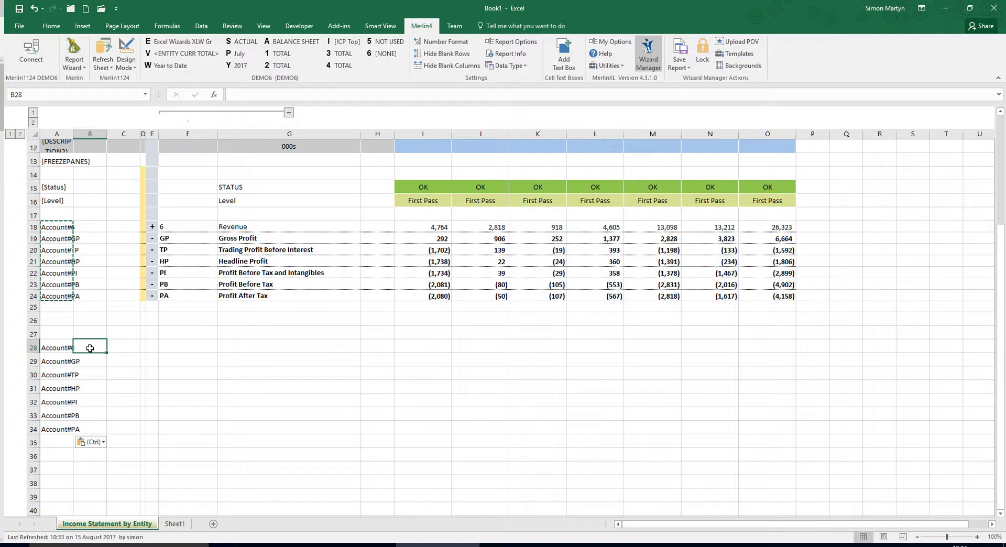
pyautogui.rightClick(90, 348)
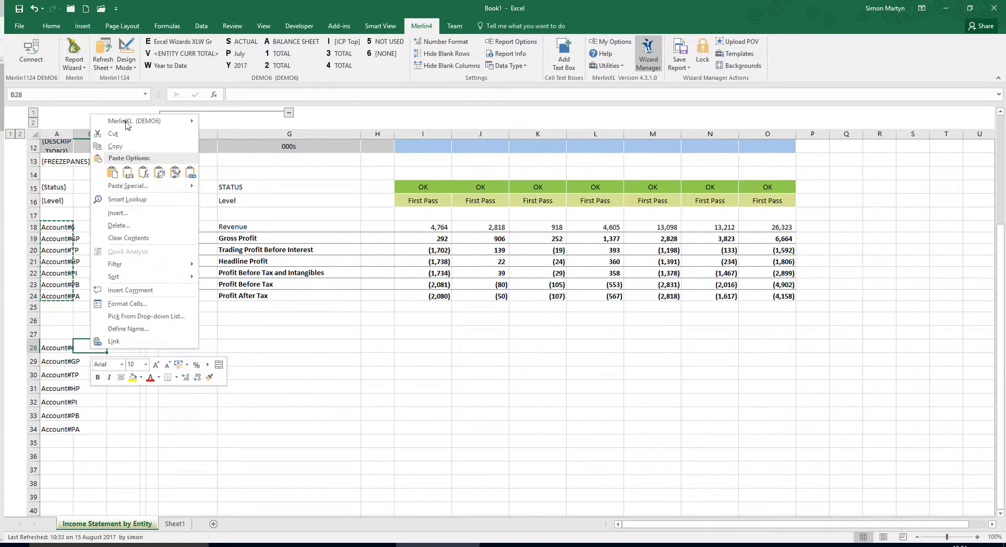
pyautogui.moveTo(126, 126)
pyautogui.click(253, 122)
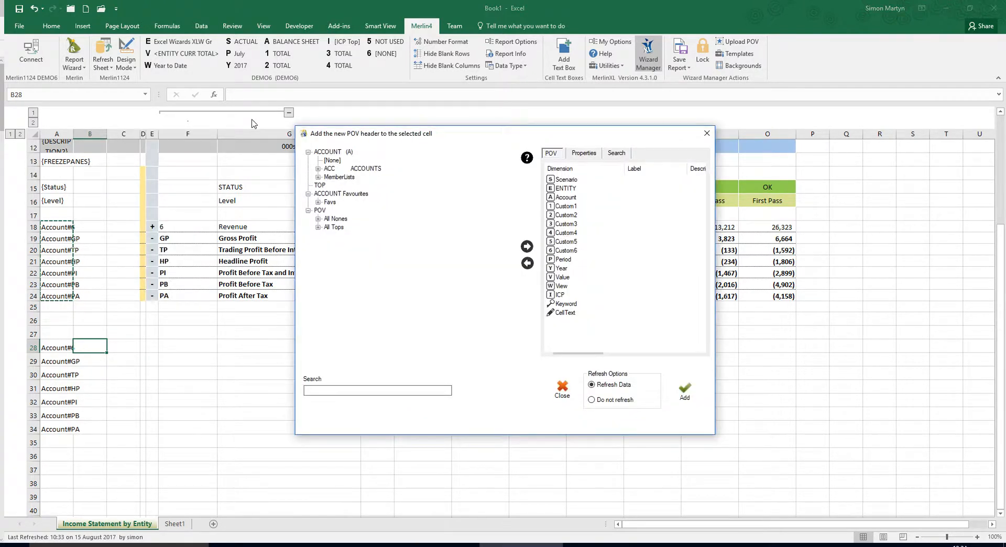
pyautogui.click(566, 233)
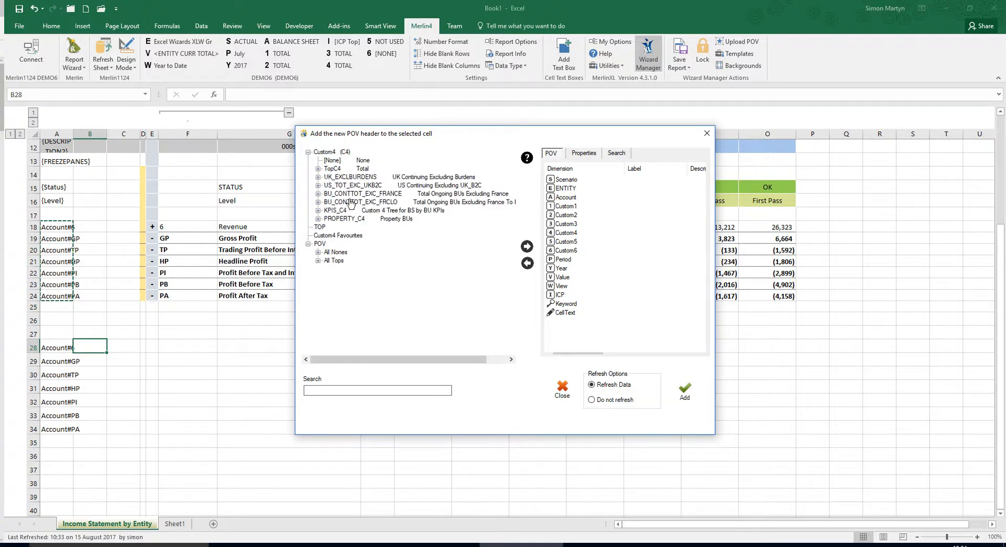
pyautogui.click(336, 178)
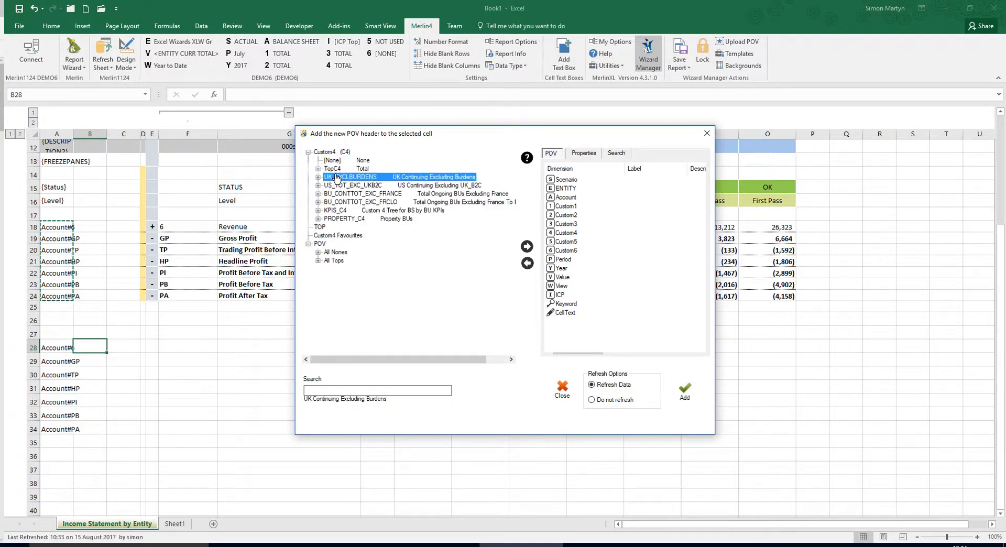
pyautogui.click(527, 246)
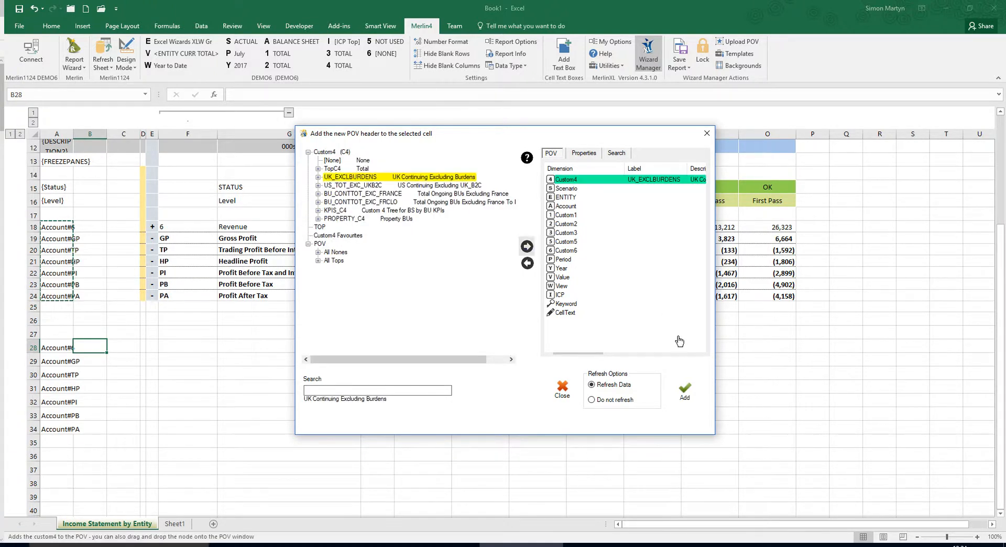
pyautogui.click(685, 390)
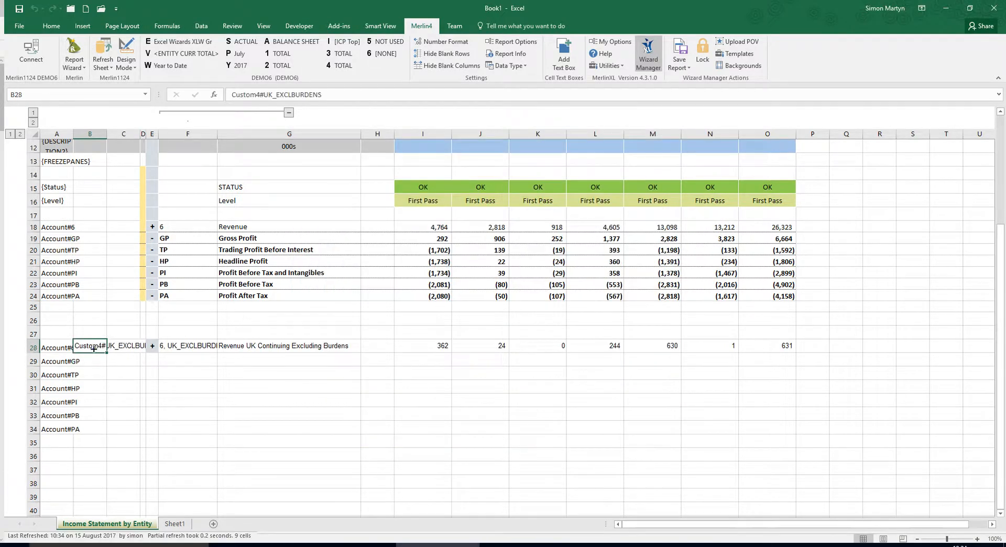
pyautogui.moveTo(107, 353); pyautogui.dragTo(109, 431)
pyautogui.click(102, 46)
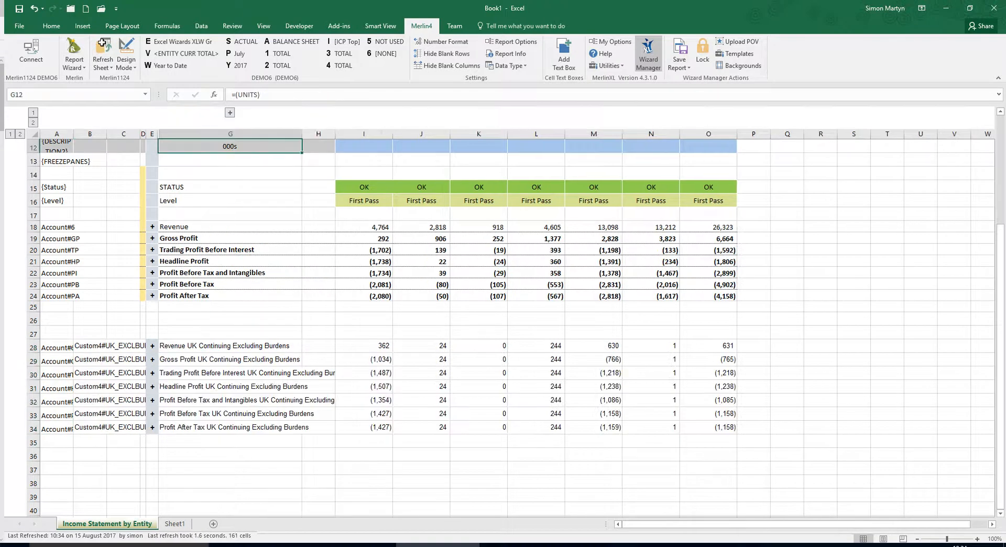
# Enter a formula in I37 that divides the UK revenue in I28 by the total revenue in I18.
pyautogui.click(370, 467)
pyautogui.write('+')
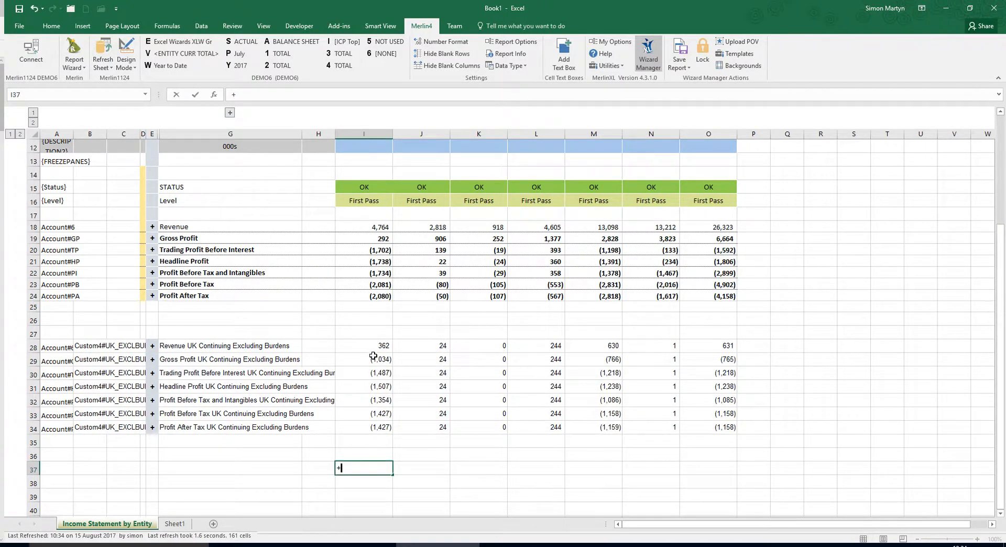
pyautogui.click(370, 347)
pyautogui.write('/')
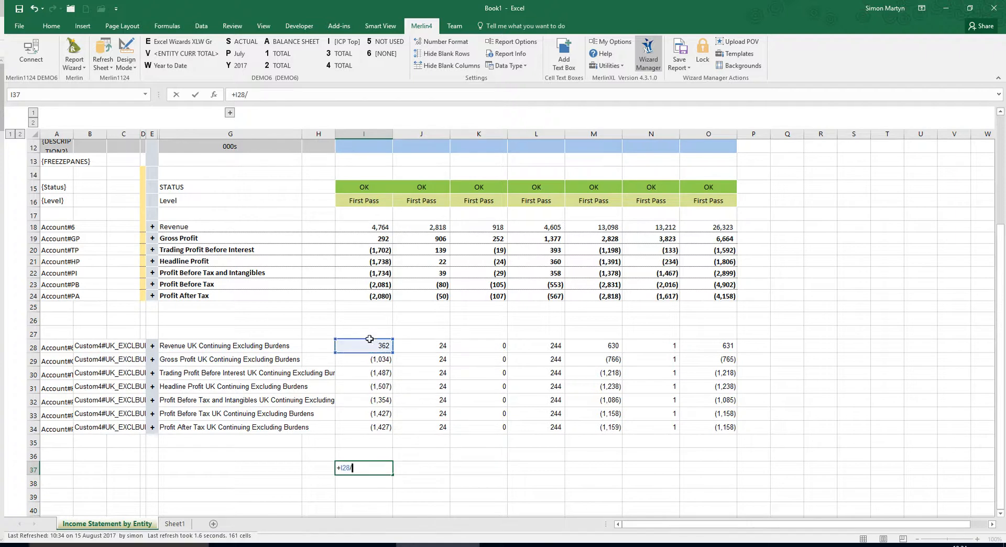
pyautogui.click(370, 227)
pyautogui.hotkey('ctrl', 'Return')
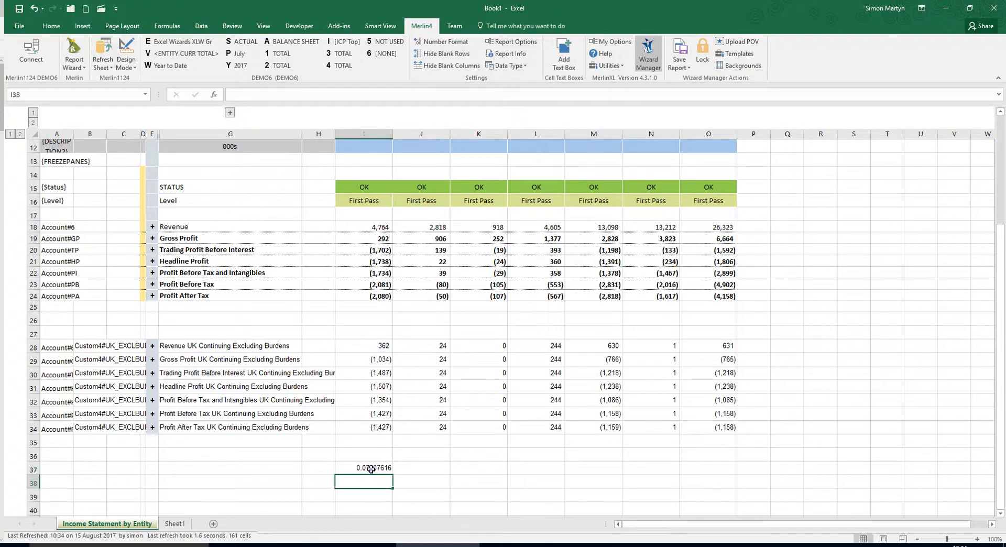
# Copy the I37 formula to A37, convert it to a Wizard Formula and refresh the UK Revenue % row.
pyautogui.hotkey('ctrl', 'c')
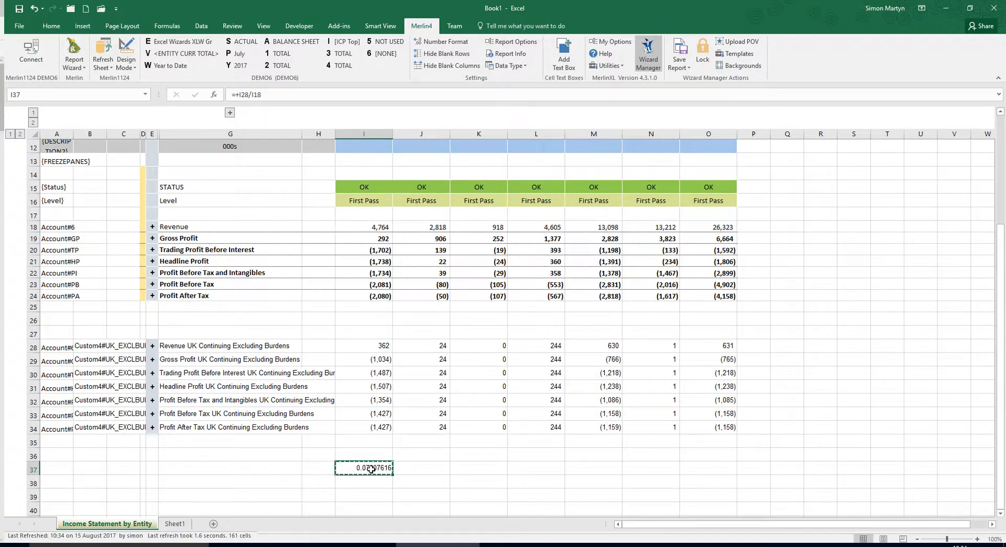
pyautogui.click(58, 470)
pyautogui.hotkey('ctrl', 'v')
pyautogui.rightClick(58, 470)
pyautogui.moveTo(120, 247)
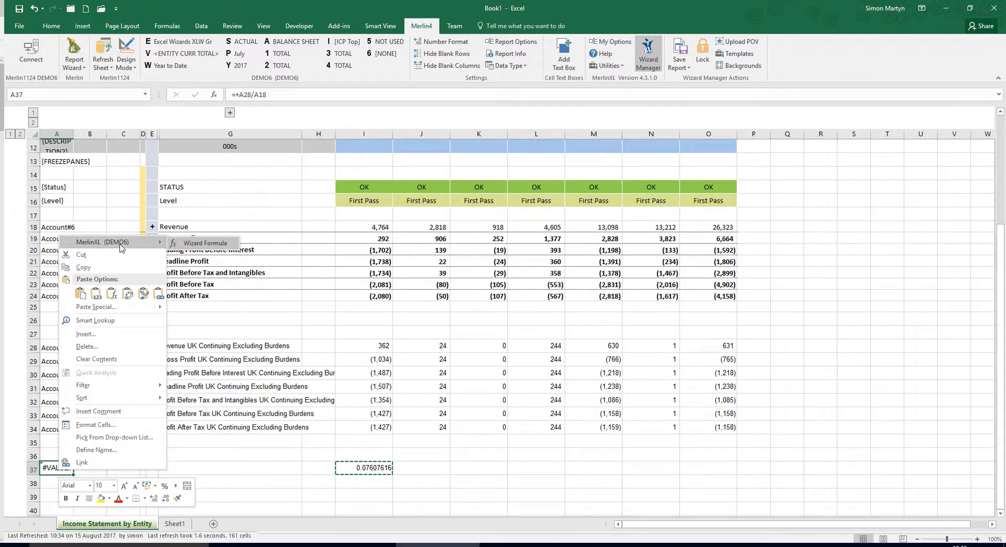
pyautogui.click(198, 243)
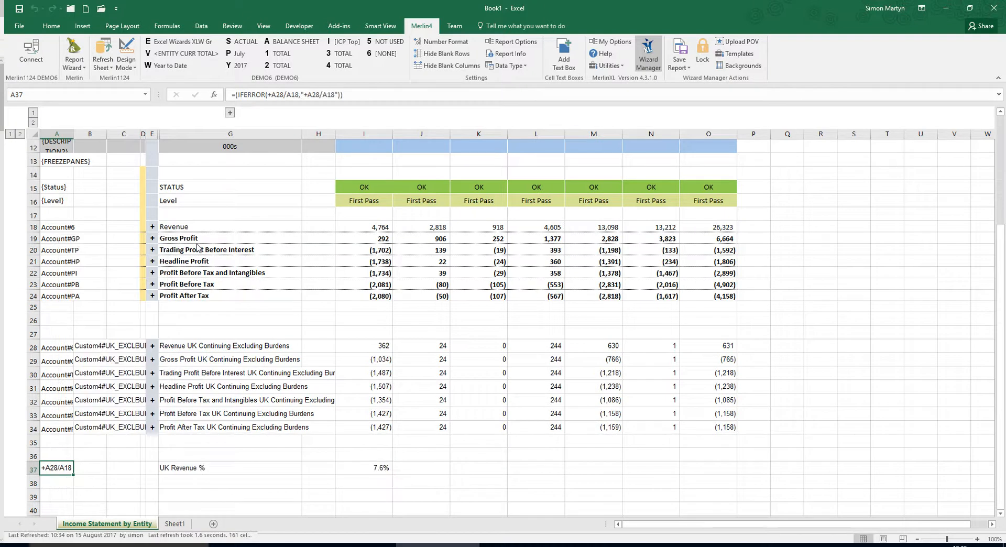
pyautogui.click(104, 54)
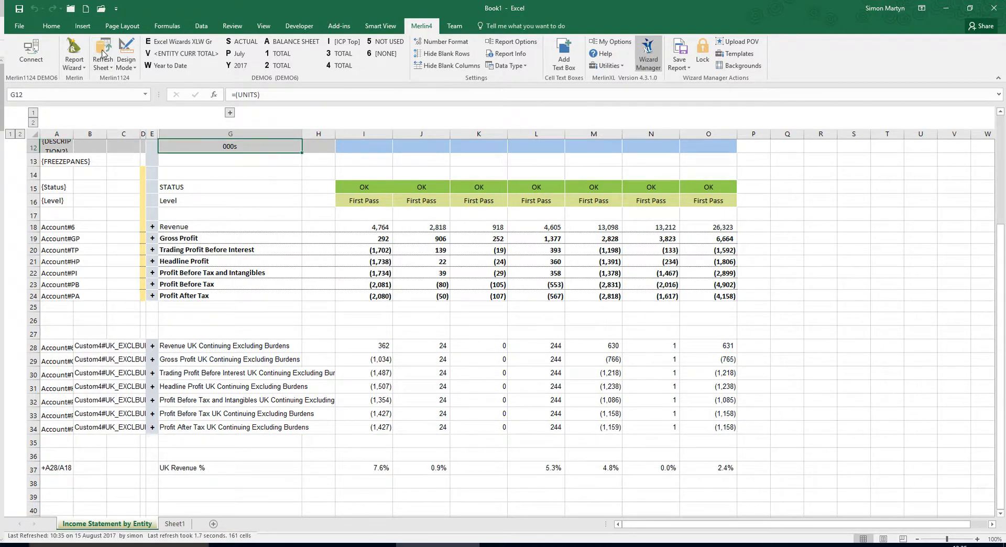
# Return to report mode and set up a new Report Builder report with Period columns from the Last 13 Periods template and Current rows.
pyautogui.click(129, 50)
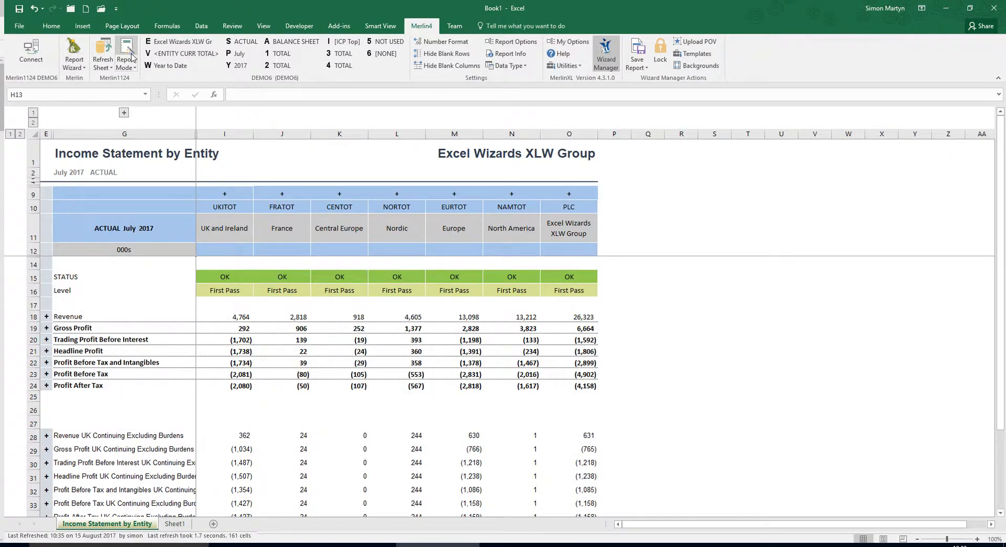
pyautogui.click(75, 66)
pyautogui.click(163, 82)
pyautogui.click(494, 199)
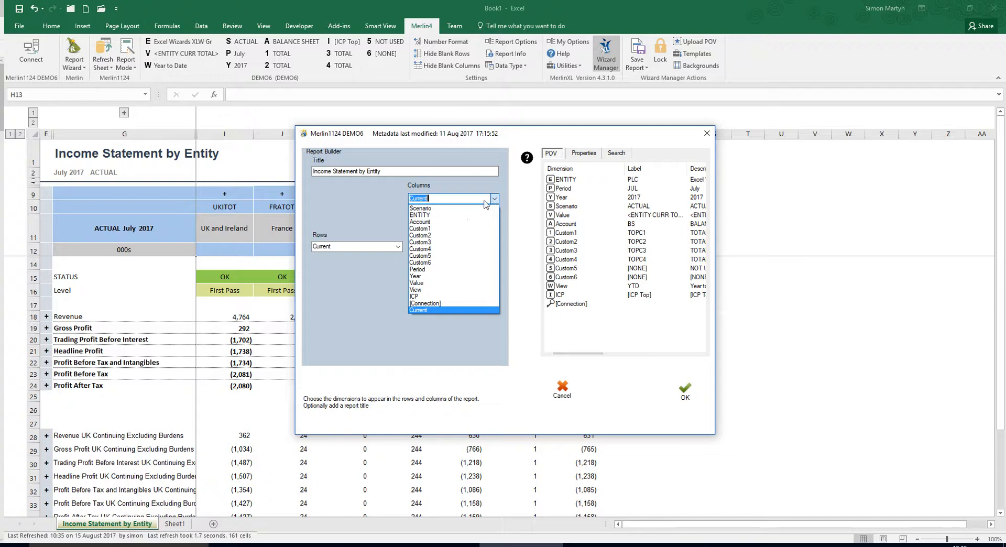
pyautogui.click(449, 270)
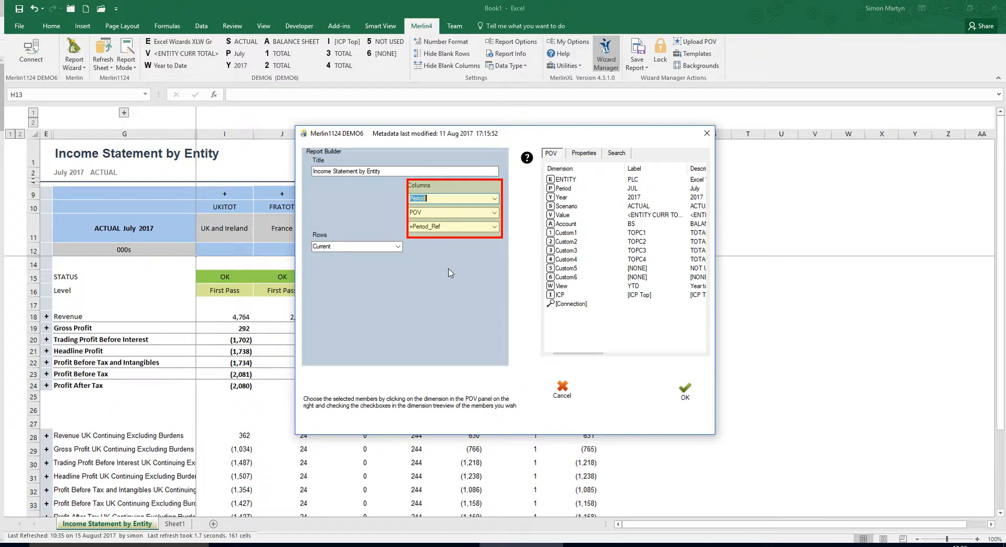
pyautogui.click(495, 212)
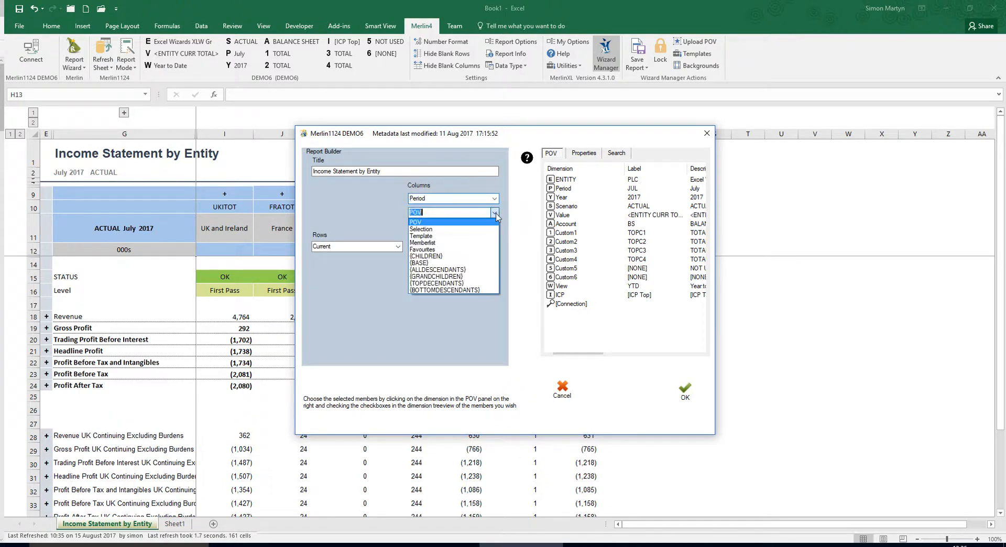
pyautogui.click(444, 237)
# Set the report's entity point of view to NPHTOT (NAM Support) under North America.
pyautogui.click(565, 181)
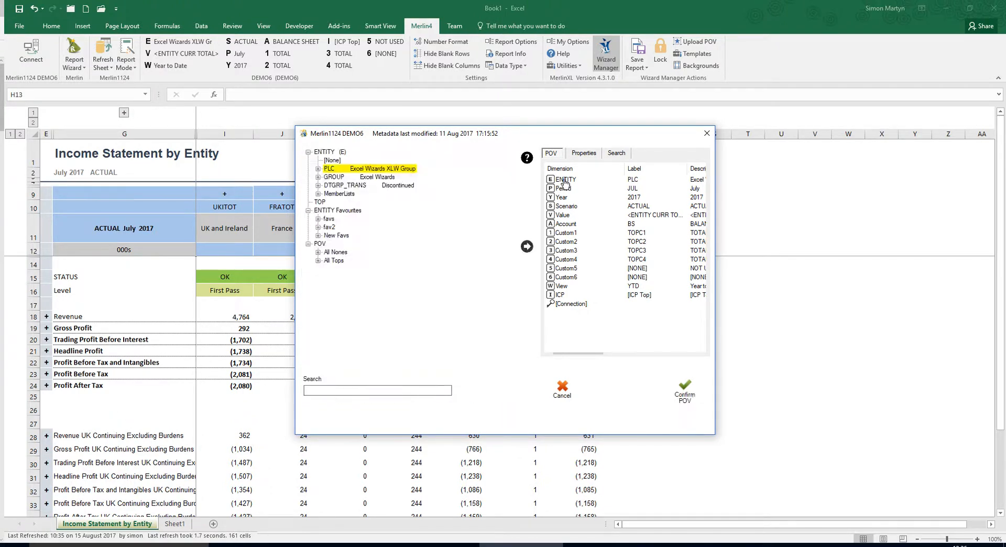
pyautogui.click(318, 169)
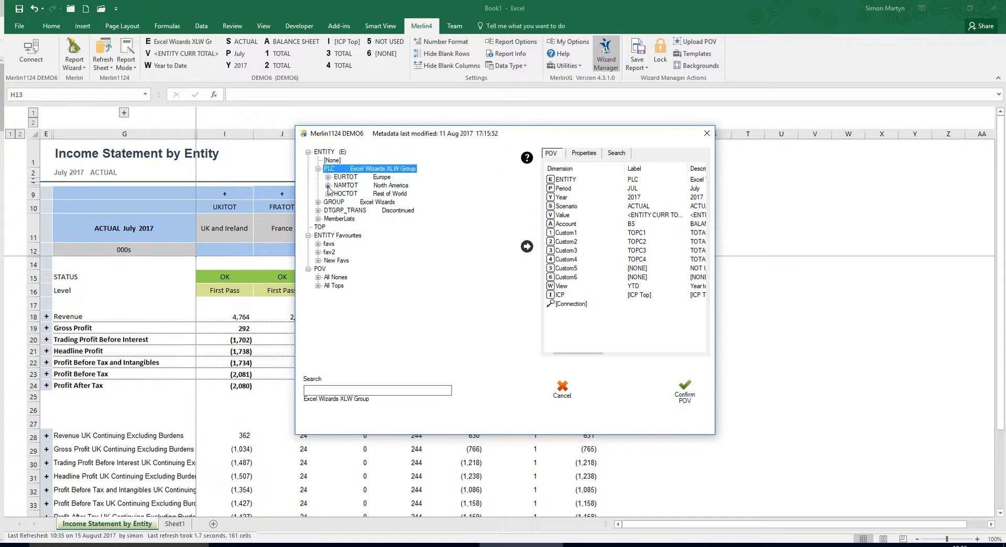
pyautogui.click(328, 185)
pyautogui.doubleClick(352, 194)
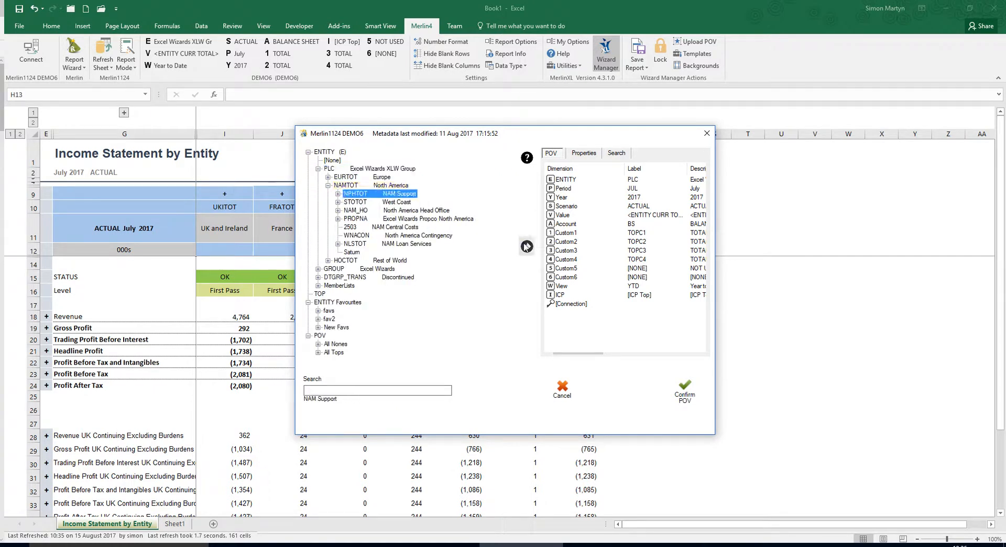
pyautogui.click(685, 392)
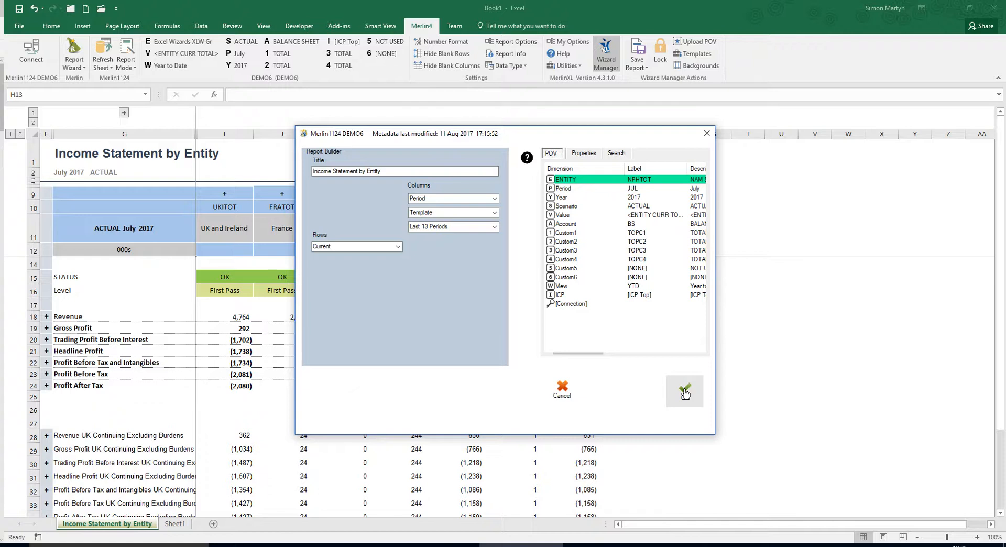
# Retitle the report "Income Statement Accounts by Period" and generate it.
pyautogui.doubleClick(370, 171)
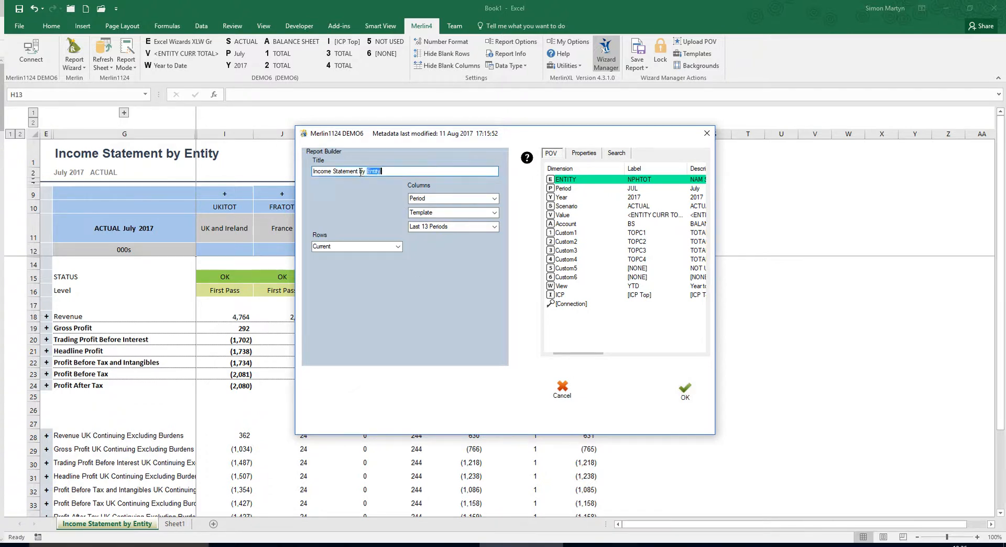
pyautogui.press('BackSpace')
pyautogui.press('BackSpace')
pyautogui.press('BackSpace')
pyautogui.press('BackSpace')
pyautogui.write('Account by Period')
pyautogui.click(685, 389)
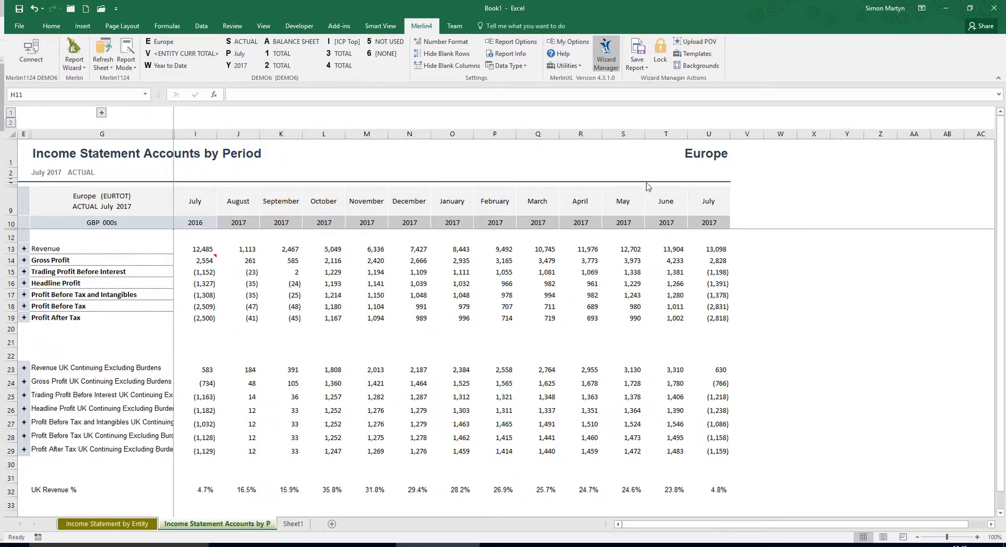
# Save the report's row headers as the template "Main Income Statement Accounts UK Split" in the Account folder.
pyautogui.click(645, 67)
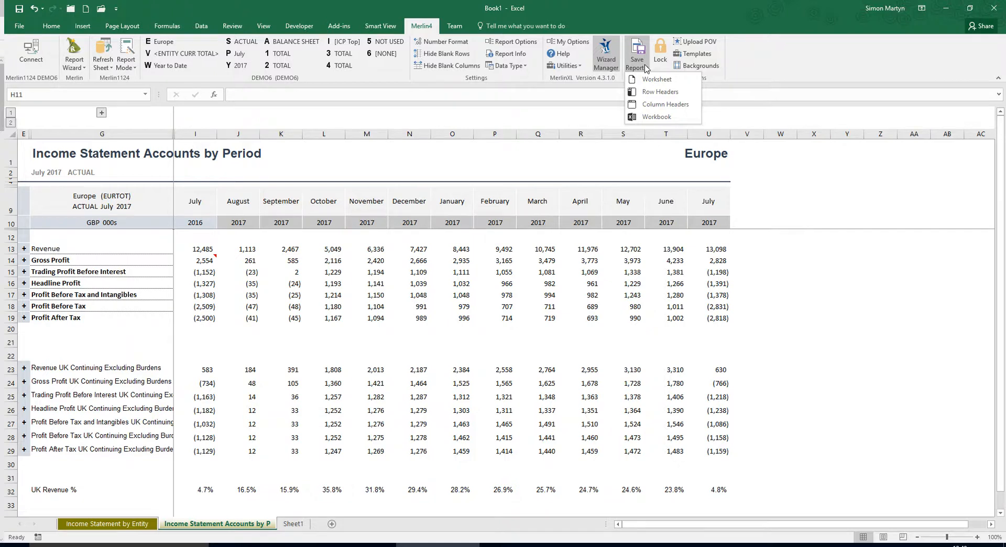
pyautogui.click(661, 92)
pyautogui.write('Main Income Statement Accounts UK Split')
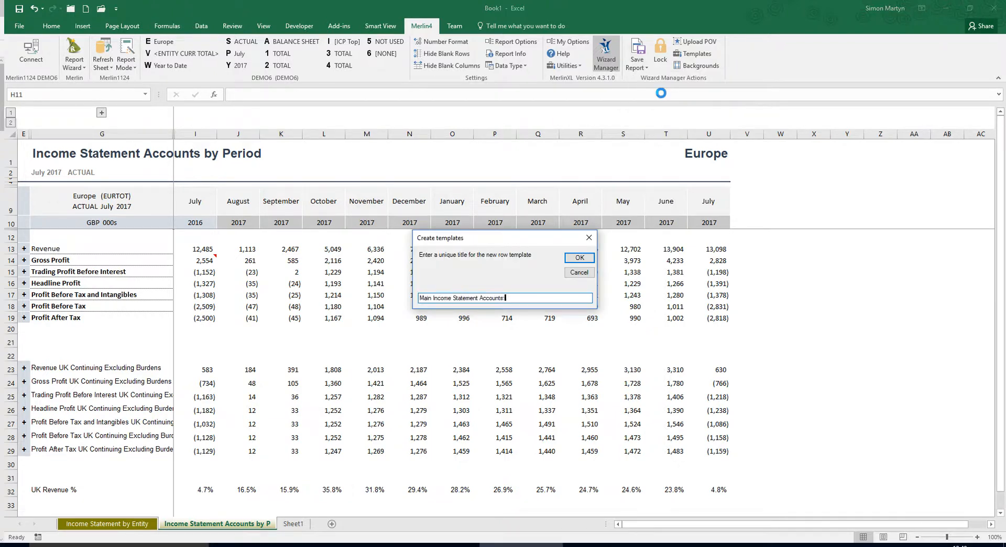
pyautogui.click(580, 258)
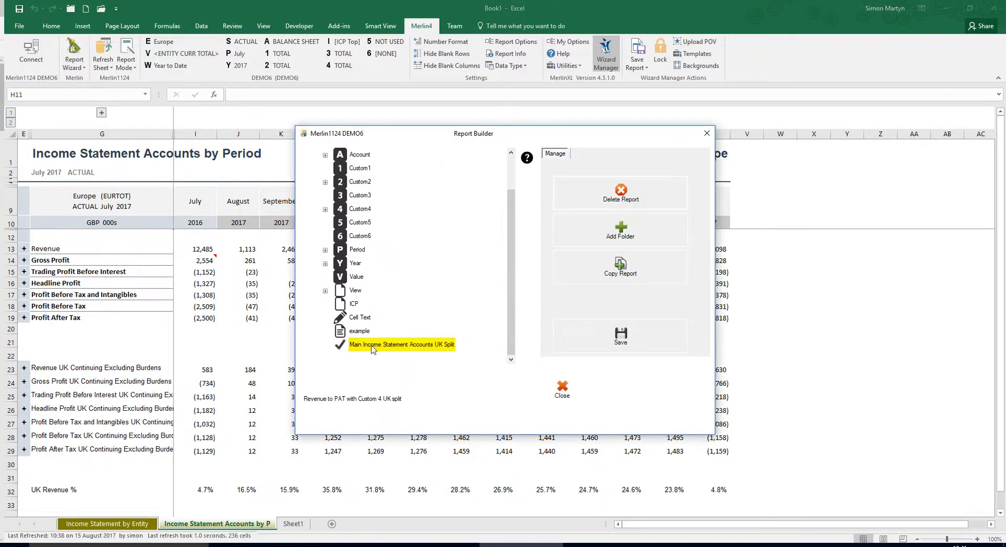
pyautogui.moveTo(372, 345); pyautogui.dragTo(410, 198)
pyautogui.click(620, 335)
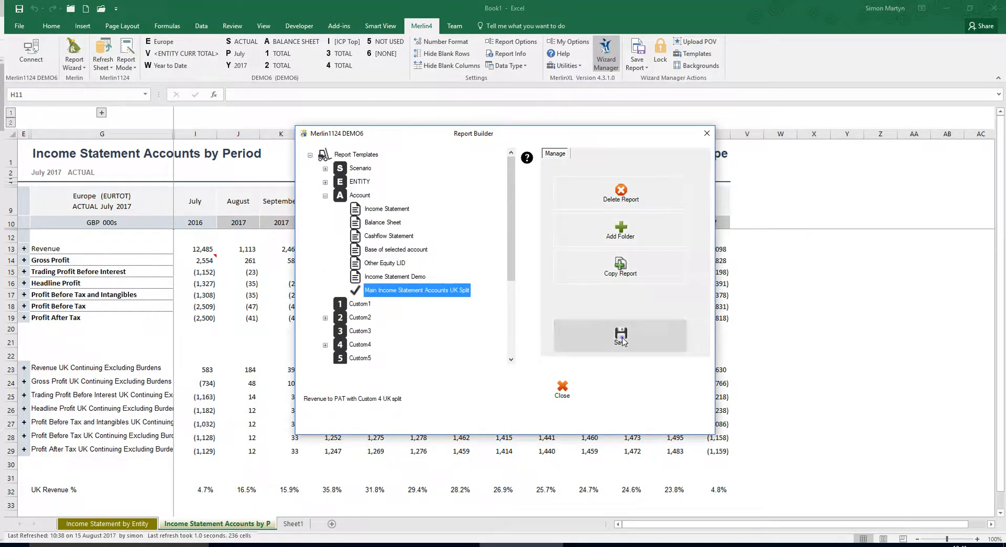
# Start a new Report Builder report from Sheet1 with Account as the row dimension.
pyautogui.click(293, 523)
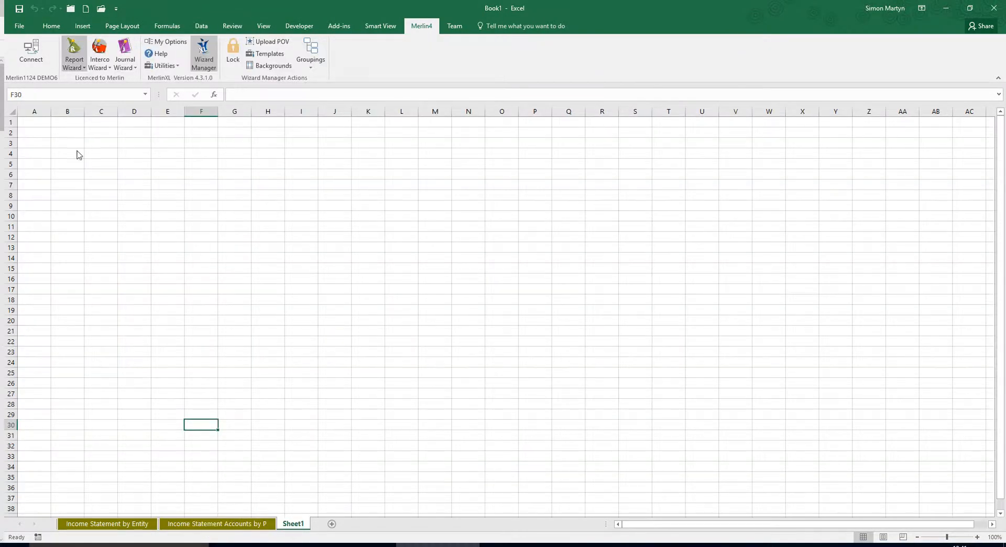
pyautogui.click(75, 69)
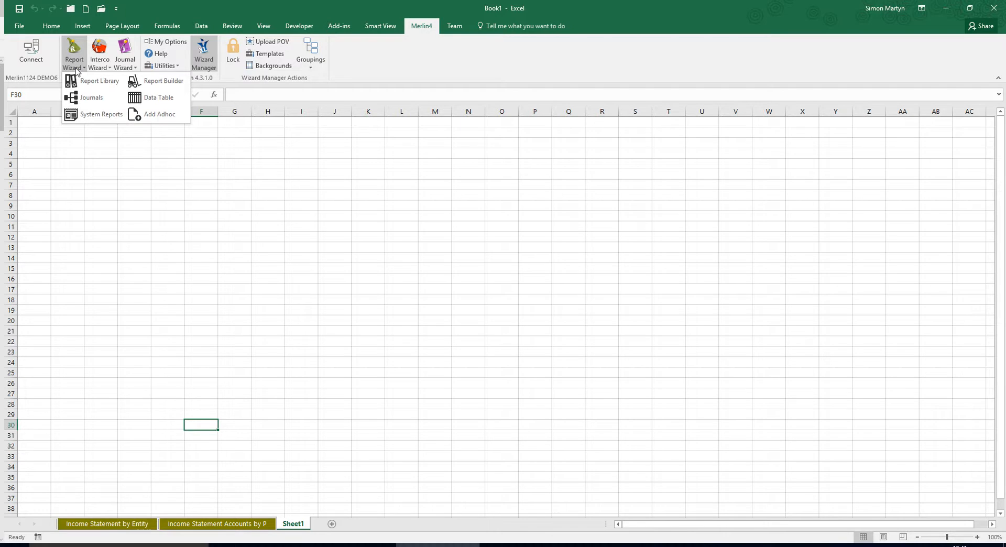
pyautogui.click(176, 82)
pyautogui.click(399, 247)
pyautogui.click(371, 258)
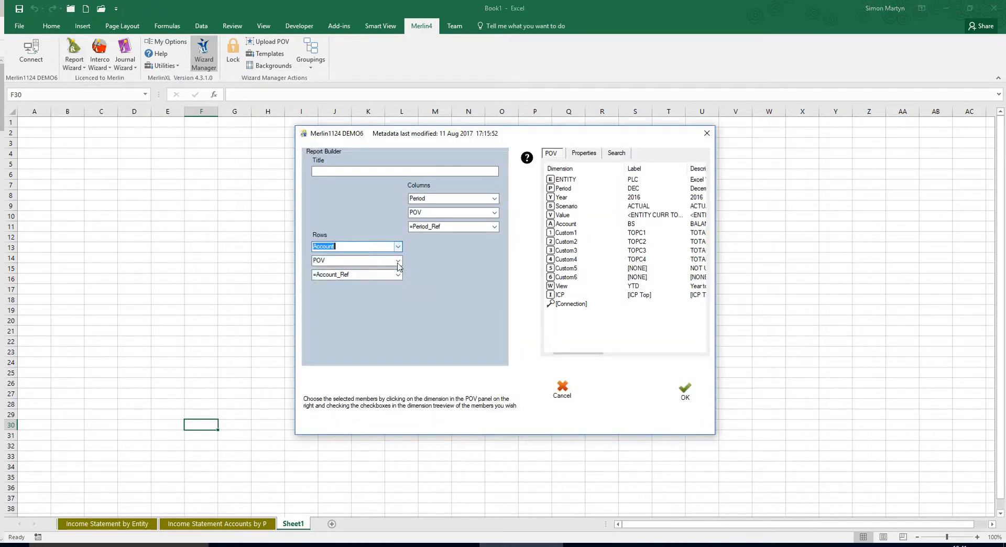
# Base the rows on the "Main Income Statement Accounts UK Split" template and generate the report.
pyautogui.click(399, 261)
pyautogui.click(346, 284)
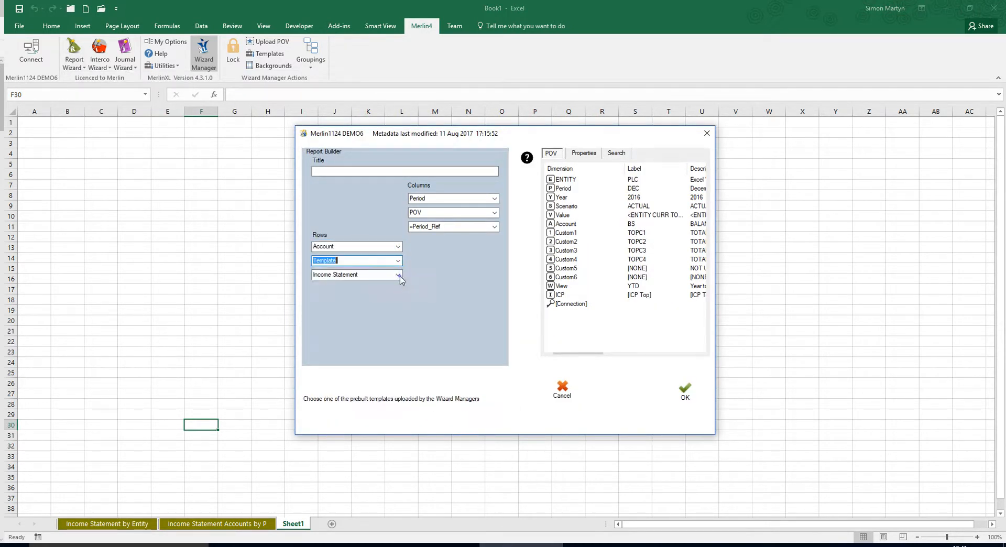
pyautogui.click(398, 274)
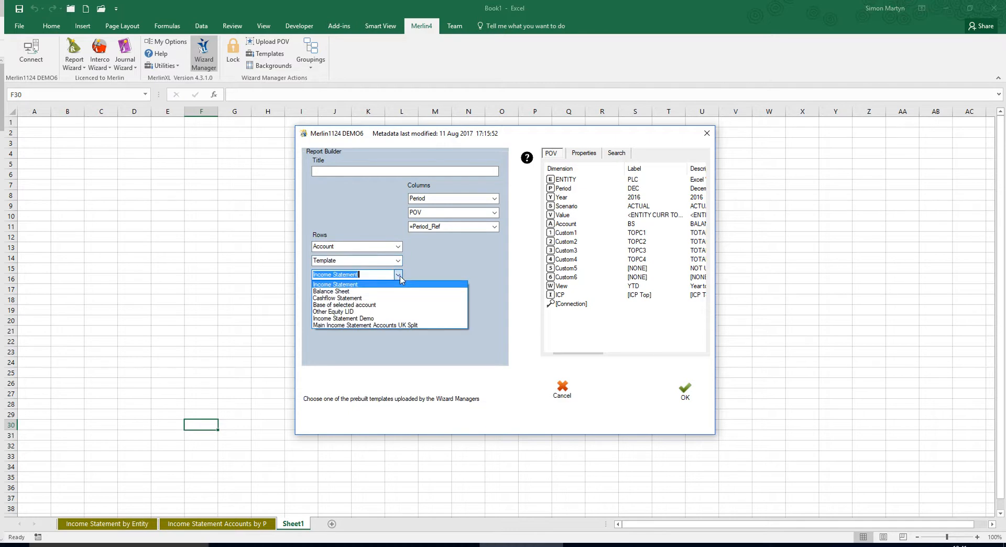
pyautogui.click(401, 325)
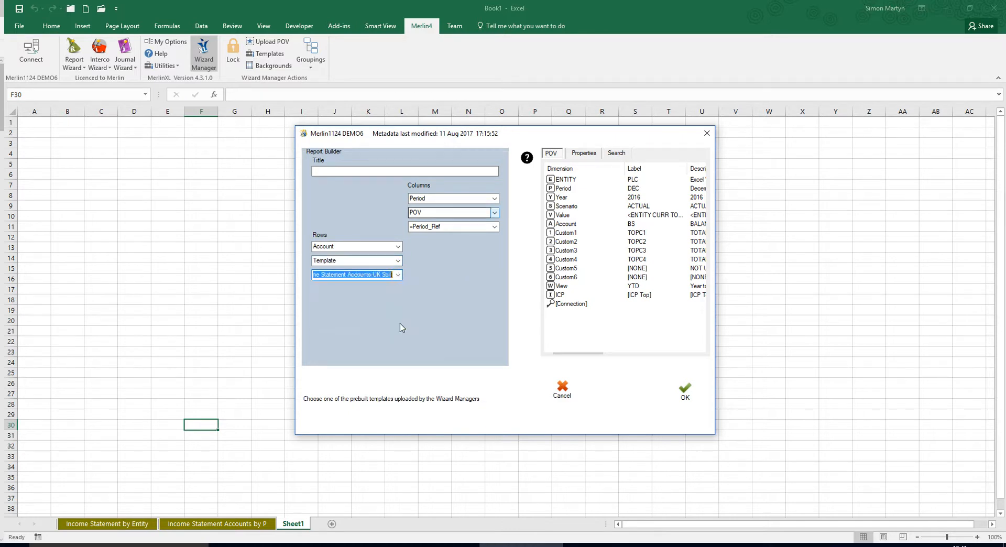
pyautogui.click(682, 392)
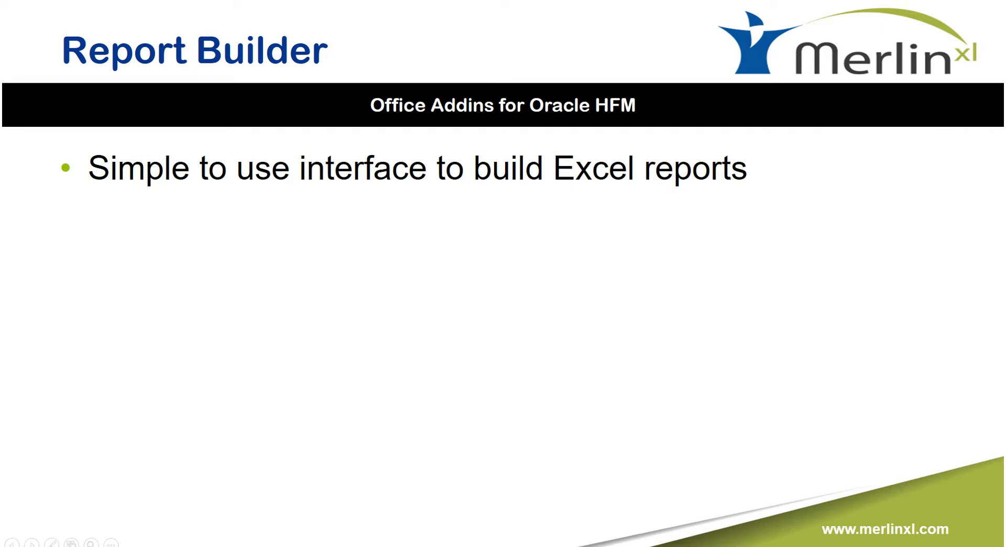
pyautogui.press('Right')
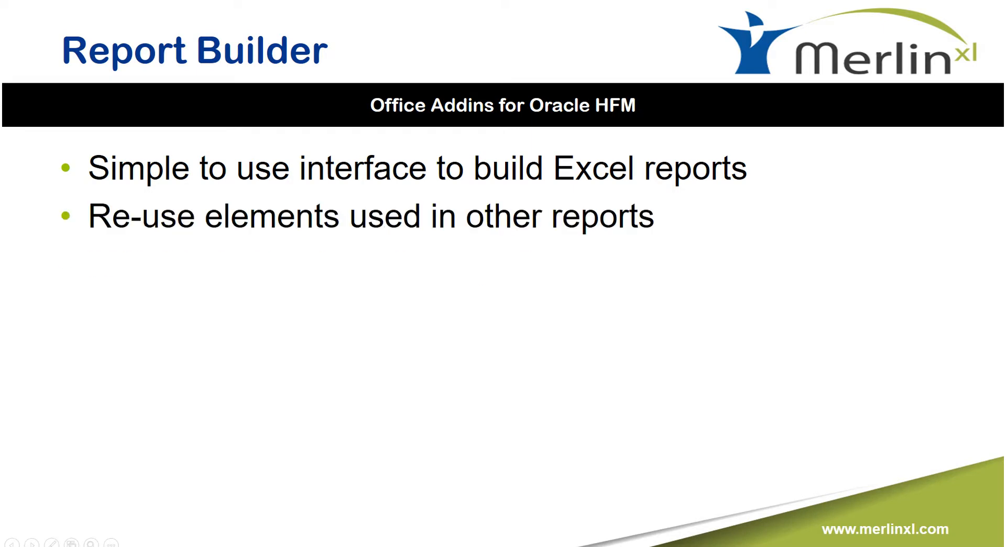
pyautogui.press('Right')
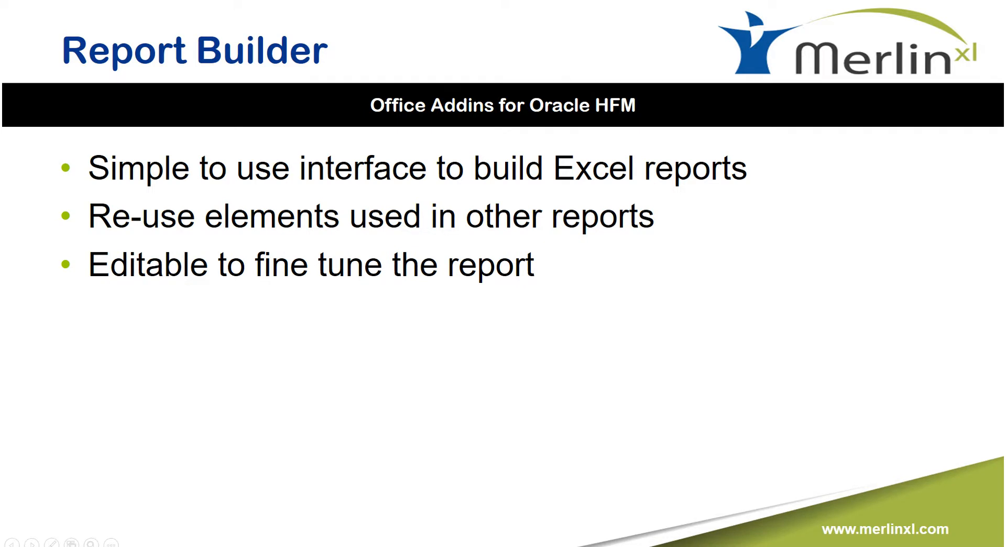
pyautogui.press('Right')
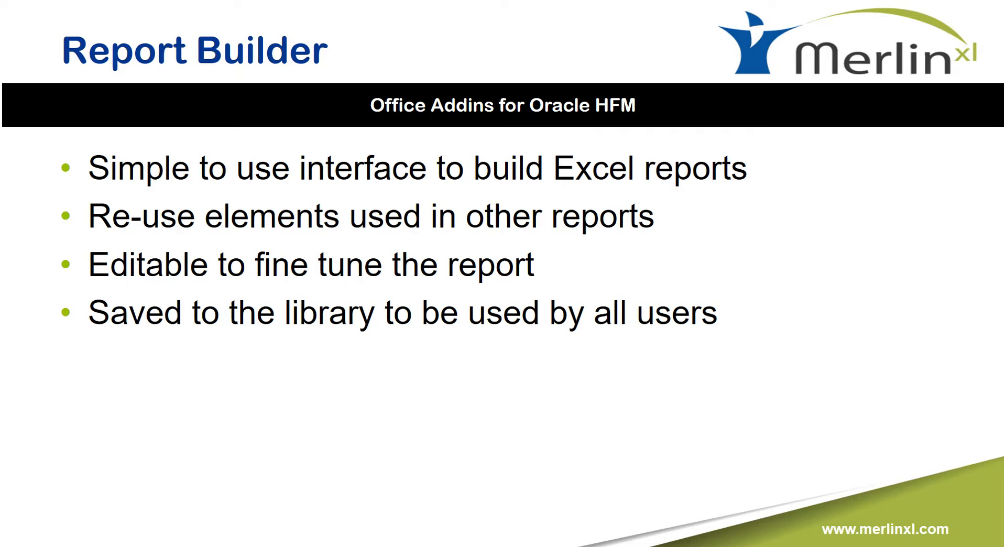